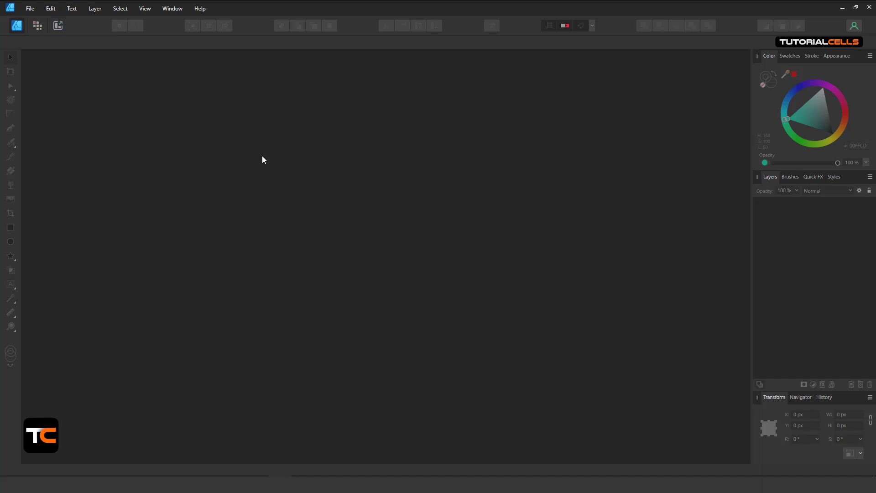
Step: Create a new FHD 1080p document of 1920 × 1080 px with the artboard option enabled
click(32, 9)
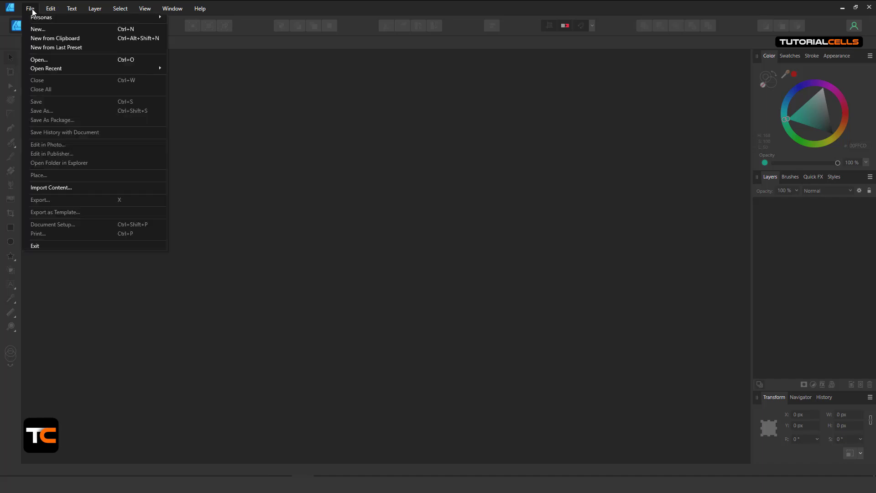
click(41, 30)
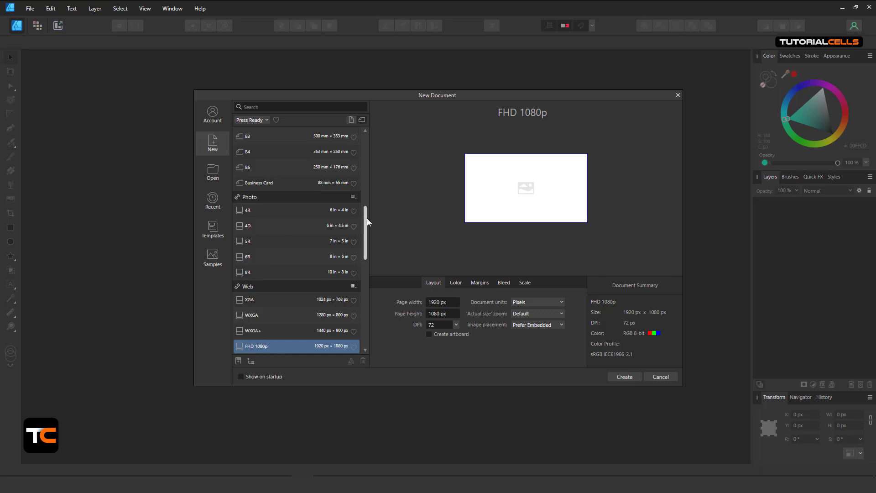
mouse_move(367, 218)
mouse_down()
mouse_move(366, 274)
mouse_move(359, 173)
mouse_move(360, 215)
mouse_up()
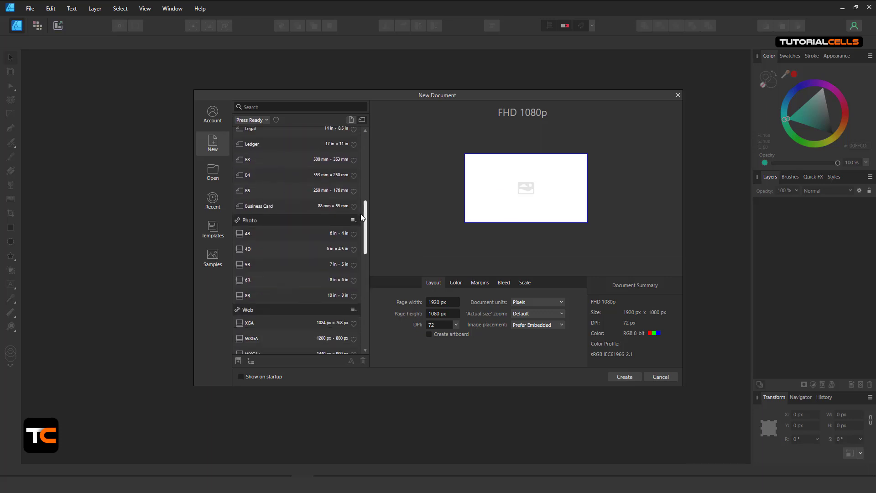
click(443, 335)
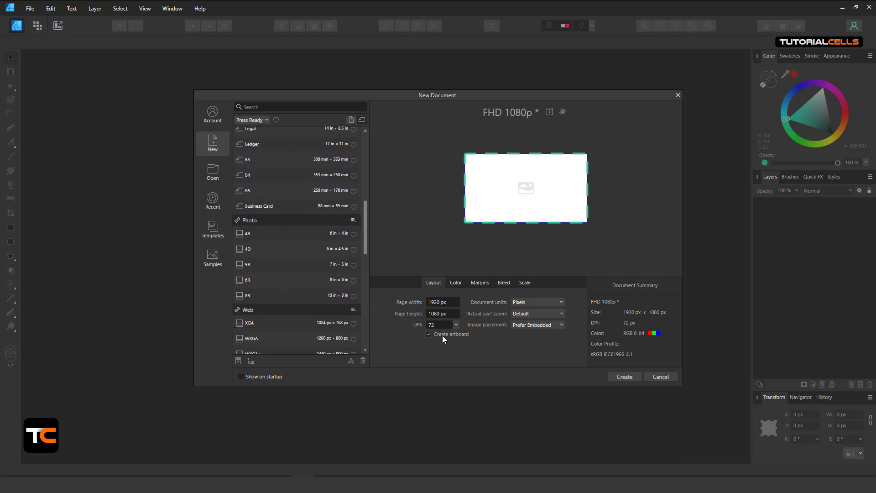
click(624, 377)
scroll(425, 210, down, 2)
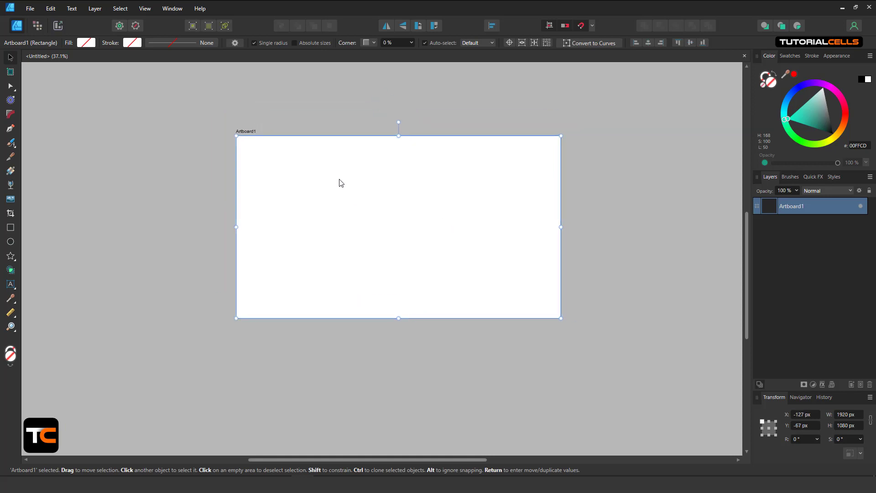
Step: Try moving the artboard across the canvas, undo the move and deselect the artboard
drag(340, 182, 248, 154)
click(11, 72)
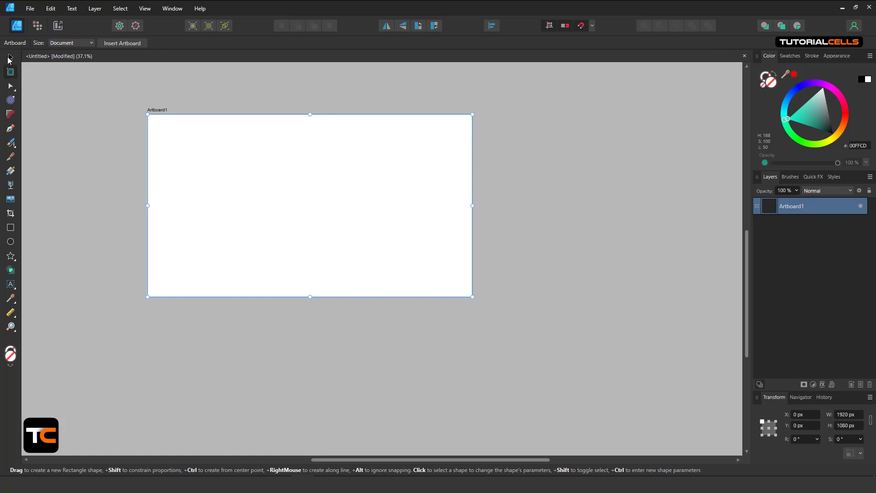
click(9, 58)
drag(303, 192, 229, 187)
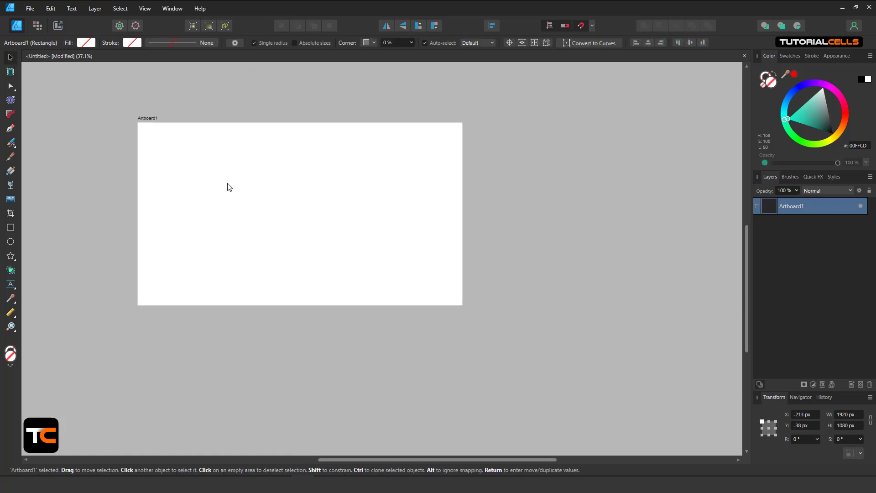
key(ctrl+z)
click(513, 160)
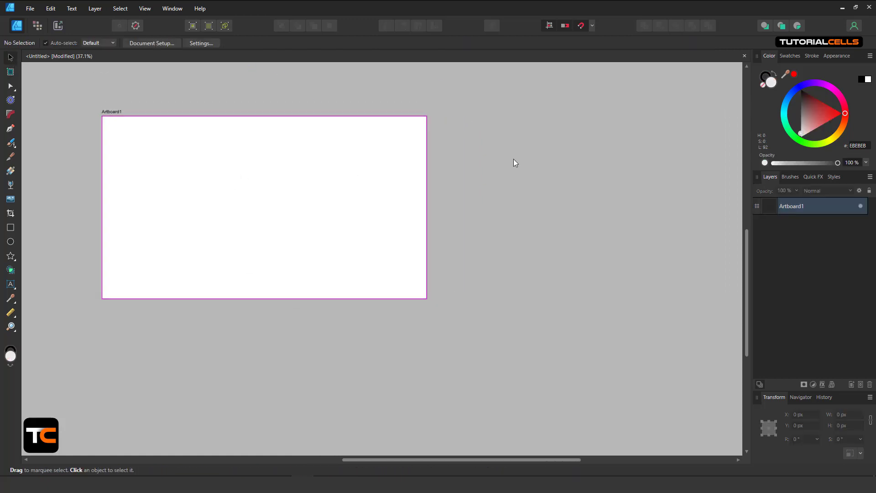
Step: Shrink the artboard from its right and bottom edges to about 602 × 817 px
scroll(236, 198, up, 3)
drag(282, 220, 400, 250)
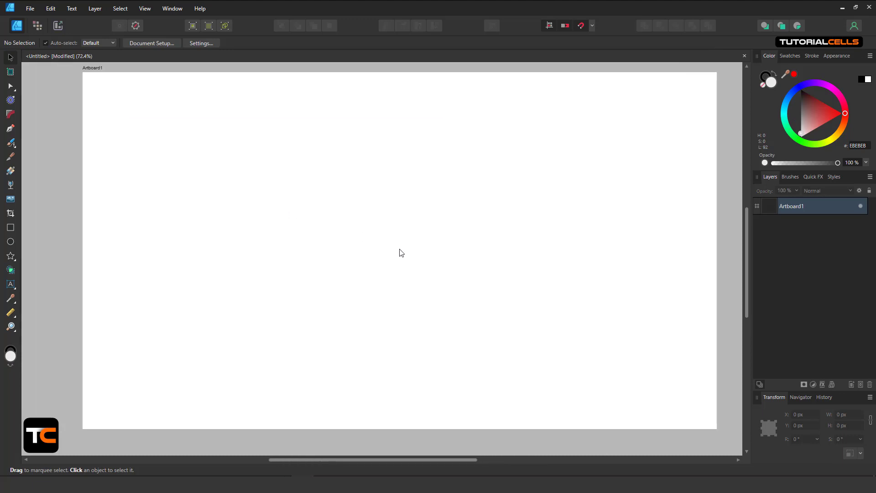
scroll(387, 238, down, 1)
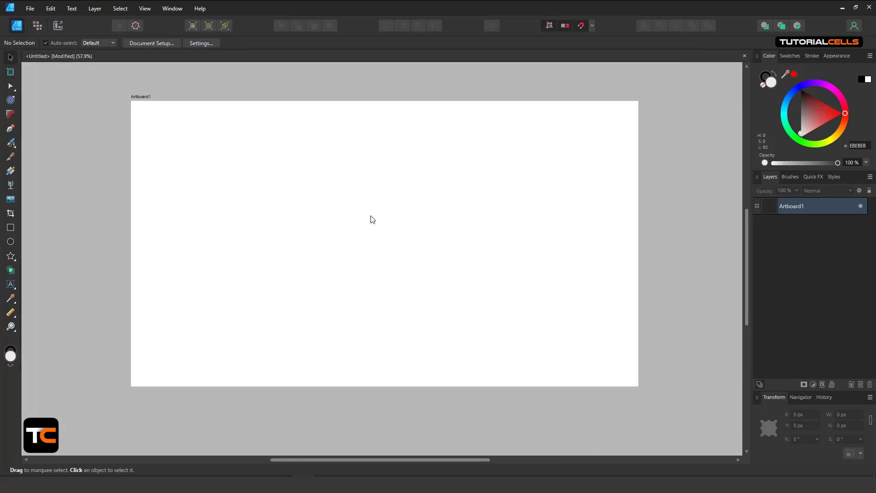
scroll(372, 219, down, 3)
click(373, 218)
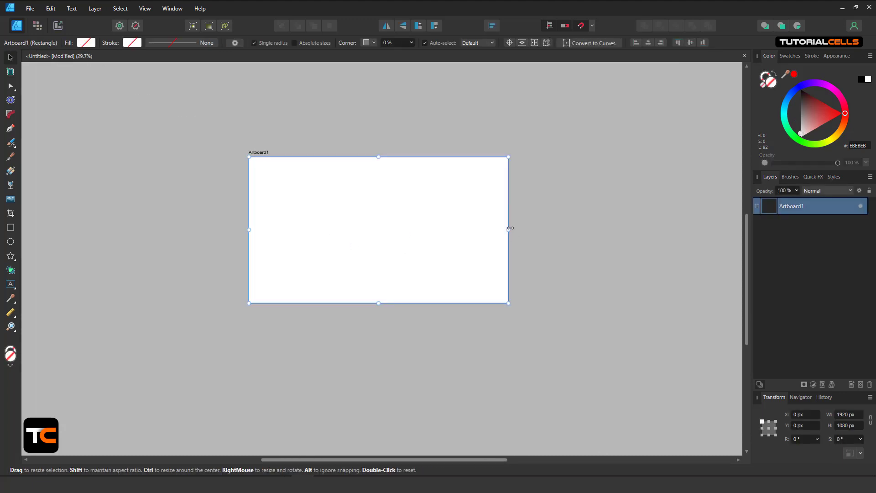
drag(509, 228, 330, 228)
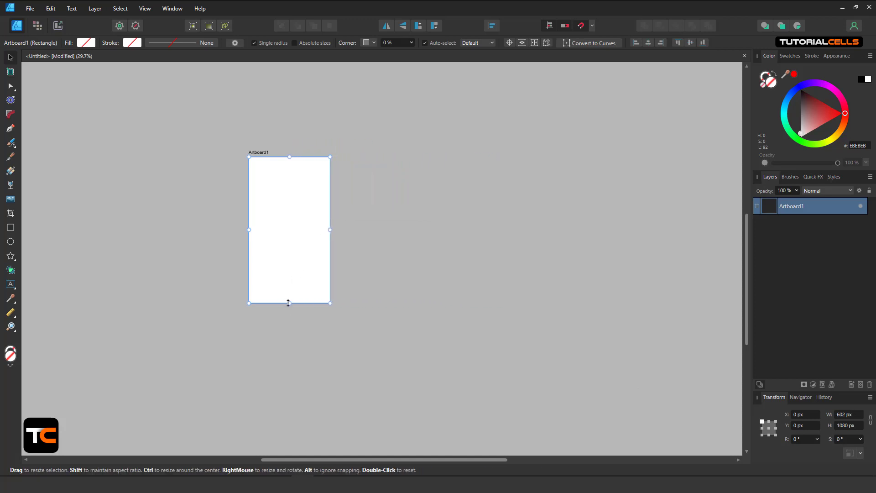
drag(288, 303, 290, 268)
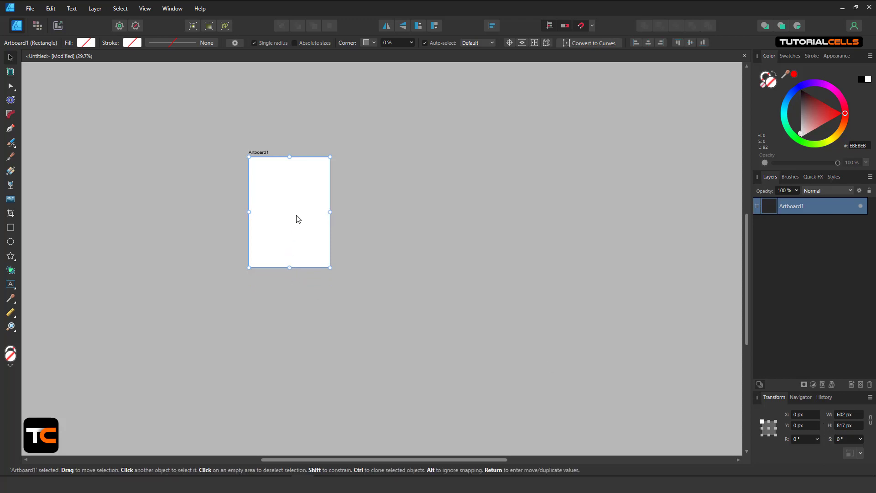
Step: Duplicate the artboard directly beside the original, level with it and at about X 695 px
scroll(267, 177, up, 3)
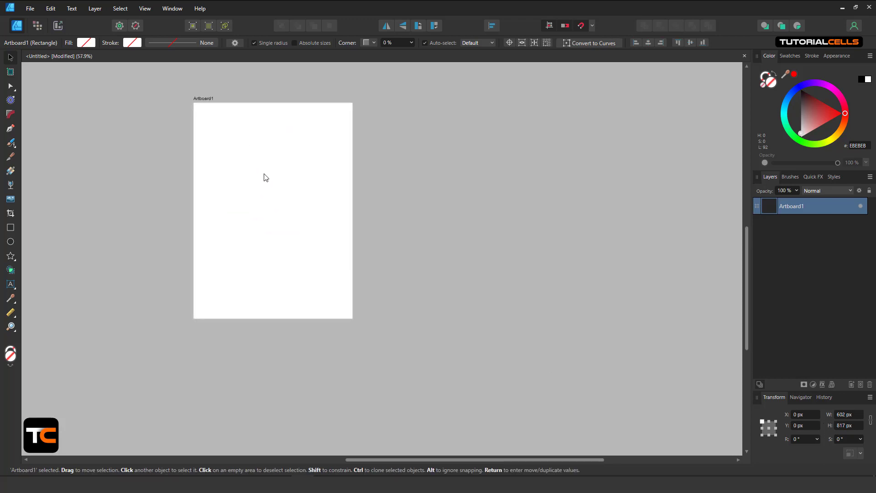
drag(280, 192, 464, 194)
drag(433, 165, 435, 170)
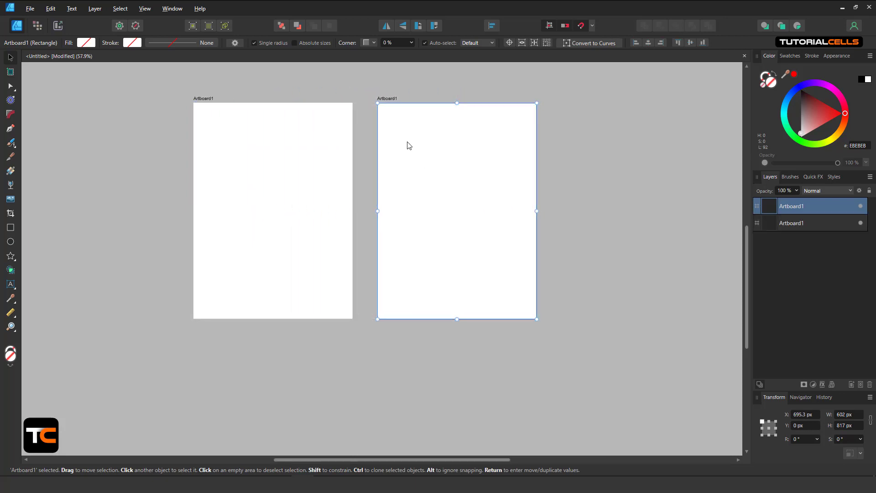
Step: Rename the duplicated artboard to Artboard2 and clear the selection
double_click(395, 99)
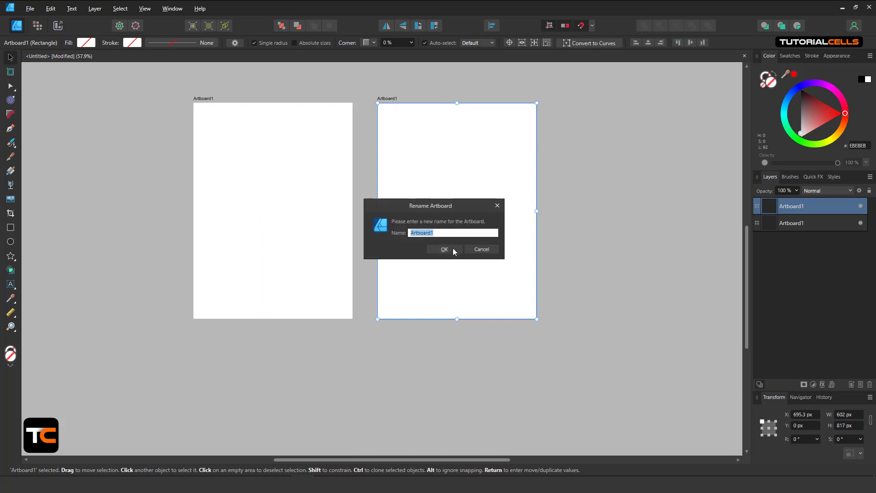
click(441, 233)
text(2)
key(Return)
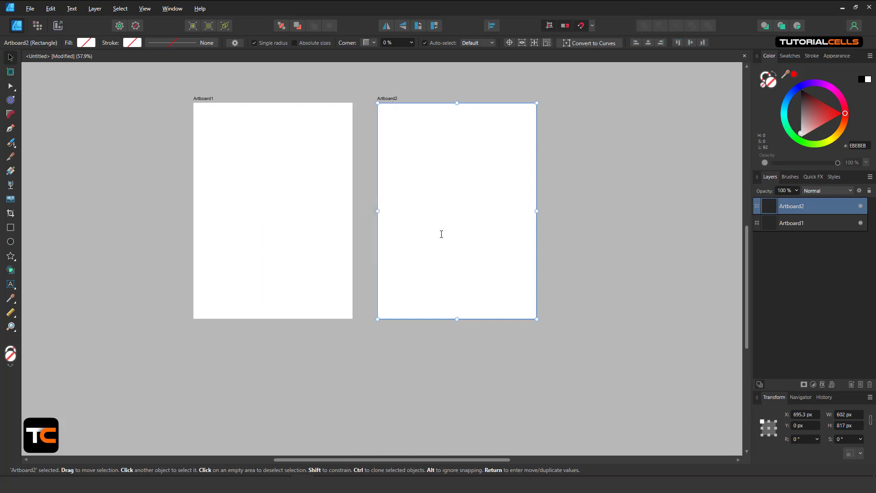
click(555, 167)
scroll(405, 244, up, 1)
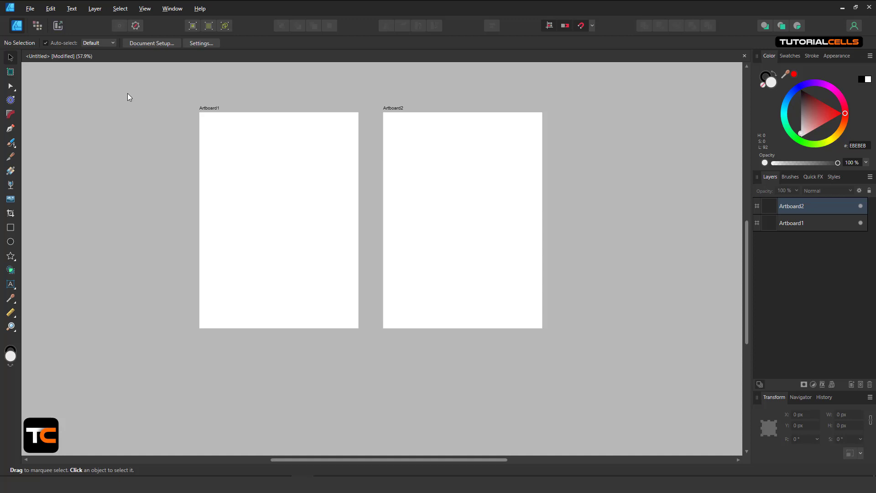
Step: Lower the Artboard Background Gray Level in the User Interface settings to a dark gray
click(29, 9)
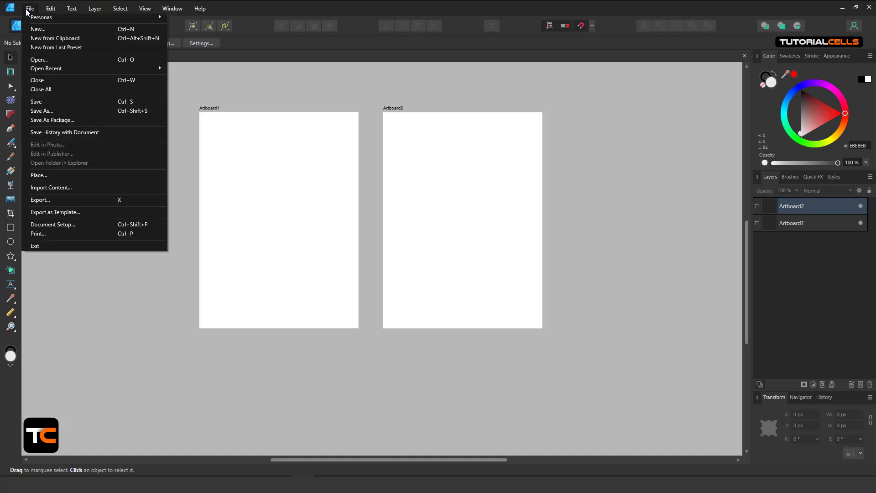
mouse_move(51, 9)
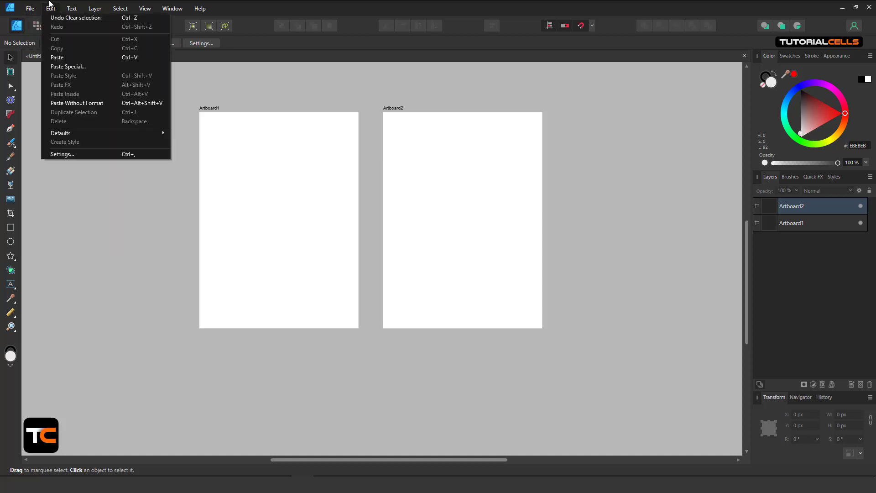
click(80, 155)
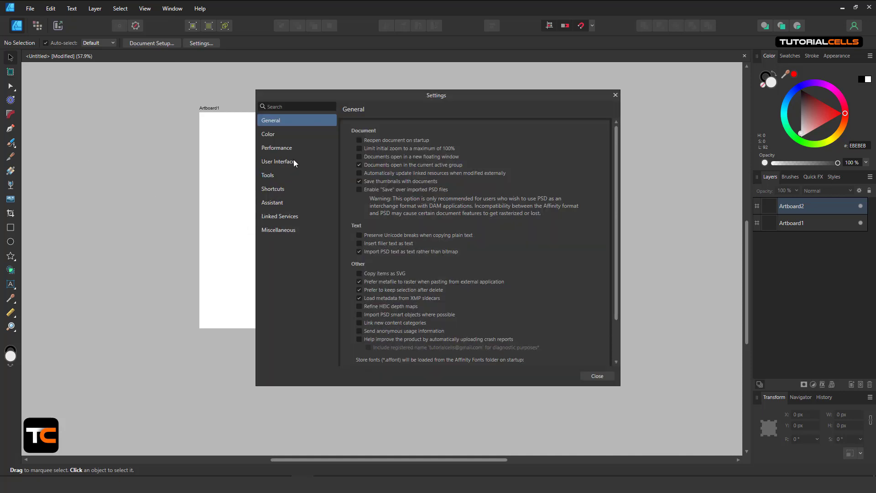
click(294, 161)
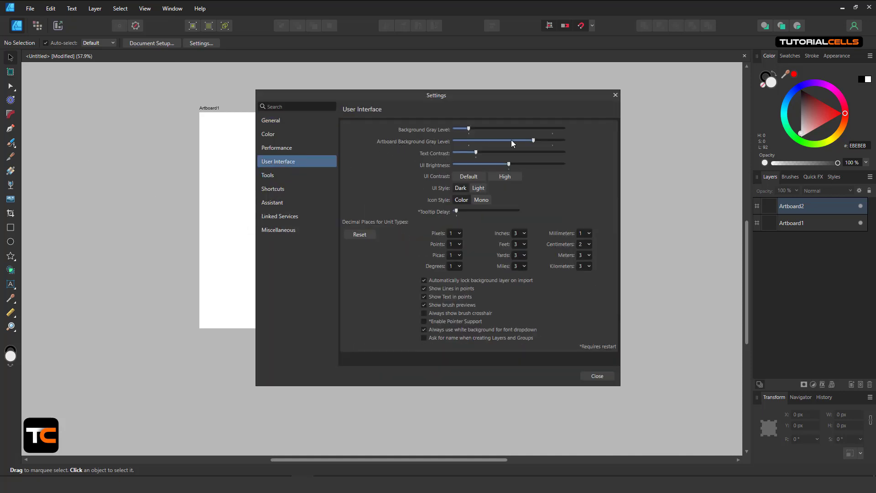
drag(533, 140, 475, 138)
click(597, 377)
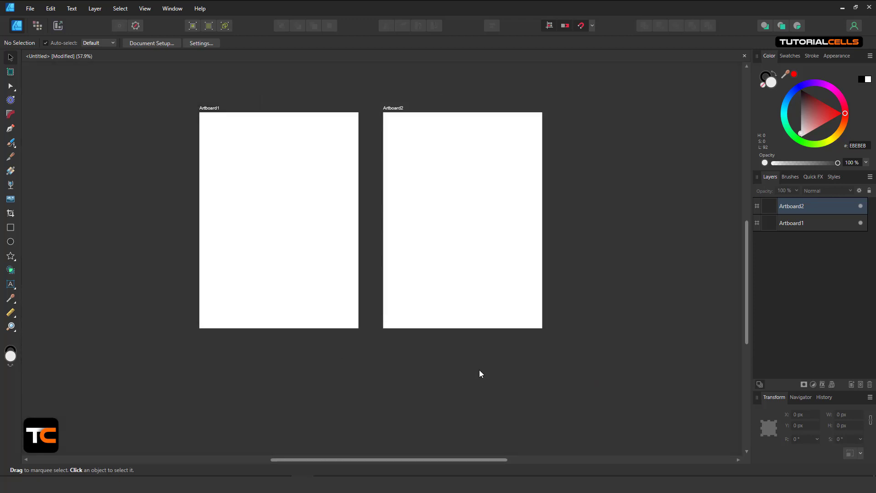
Step: Draw a rectangle about 161 × 156 px in the upper right of Artboard1 and fill it with red FF0000
drag(403, 203, 415, 217)
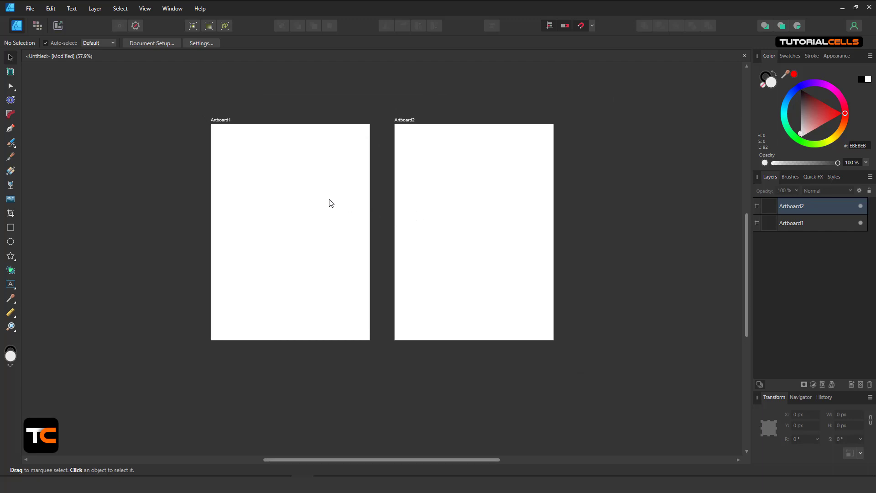
scroll(330, 204, up, 1)
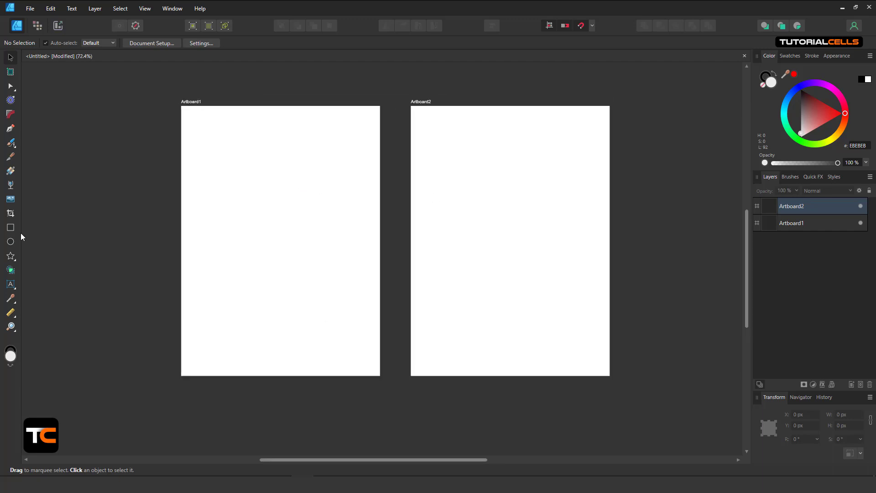
click(10, 228)
drag(299, 148, 352, 200)
drag(820, 98, 843, 113)
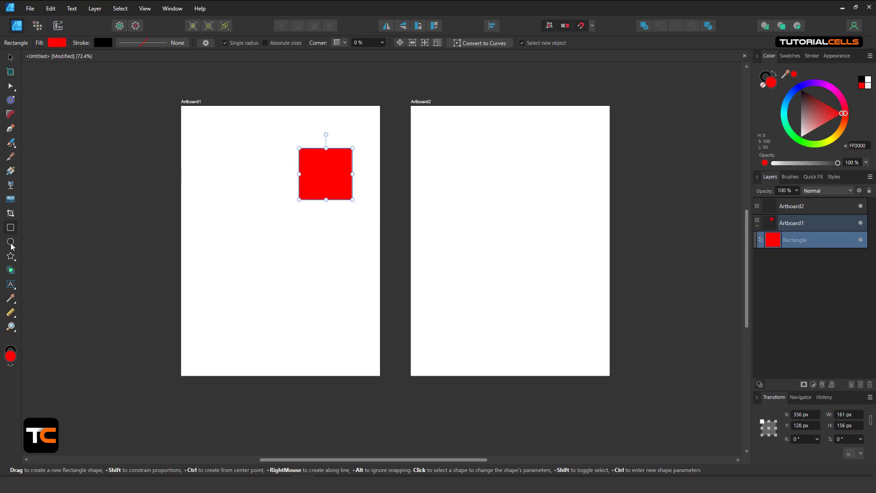
Step: Draw a five-pointed star about 219 × 232 px in the upper middle of Artboard2
click(10, 256)
drag(483, 163, 554, 240)
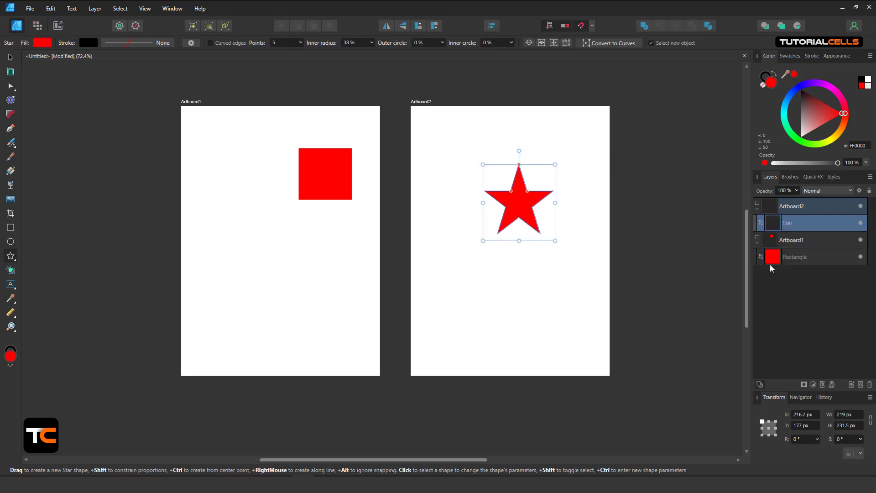
Step: Collapse the contents of both artboards in the layer list and select Artboard2
click(757, 209)
click(758, 226)
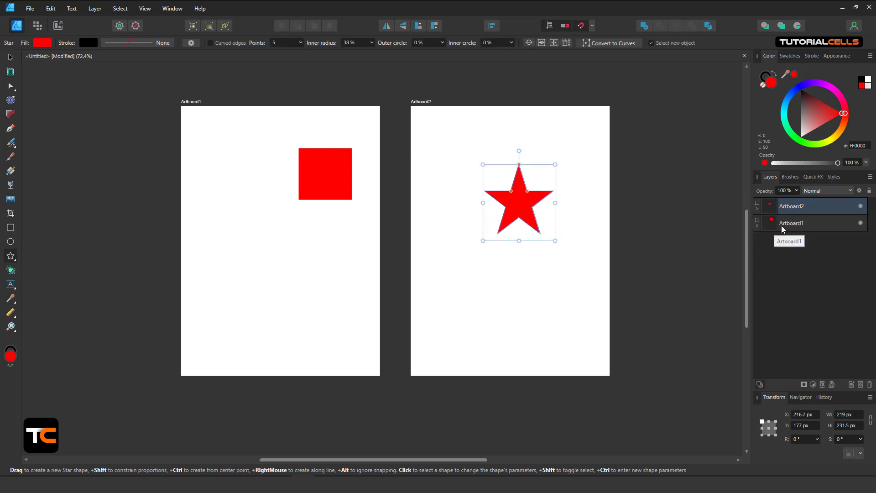
click(782, 224)
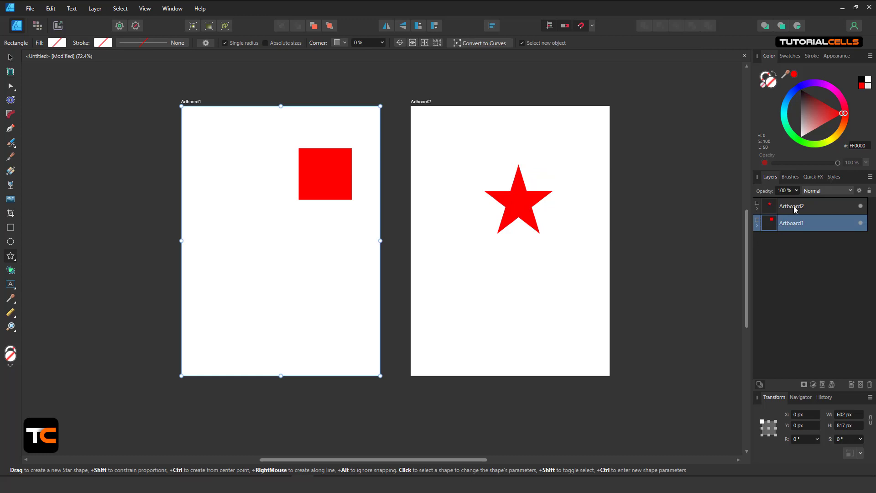
click(792, 206)
click(757, 226)
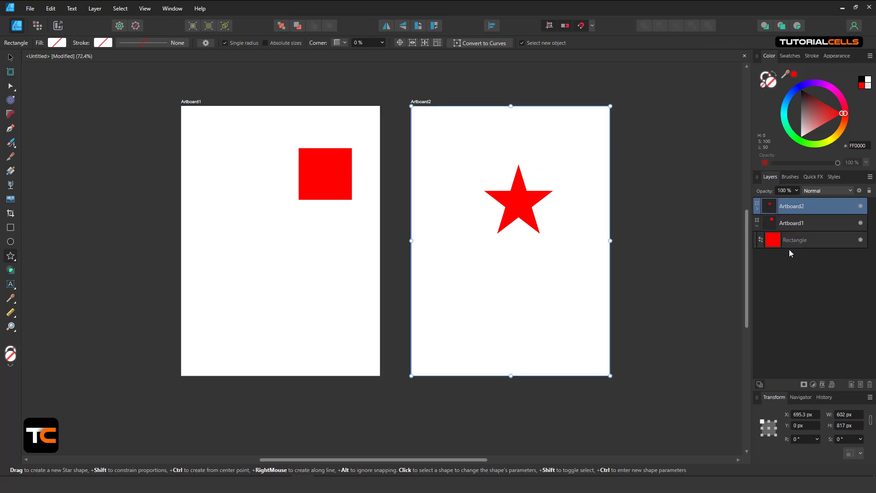
click(759, 227)
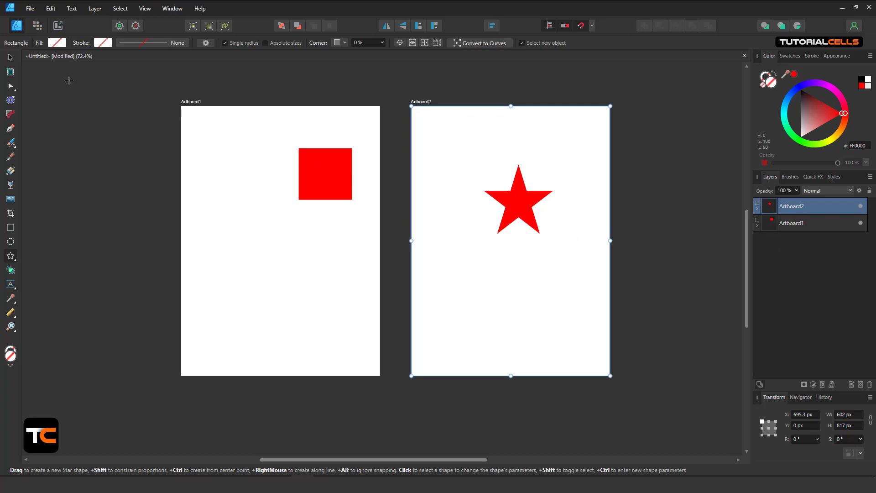
Step: Preview the JPEG export with its area set to Artboard1 and to Artboard2, and leave without exporting
click(30, 8)
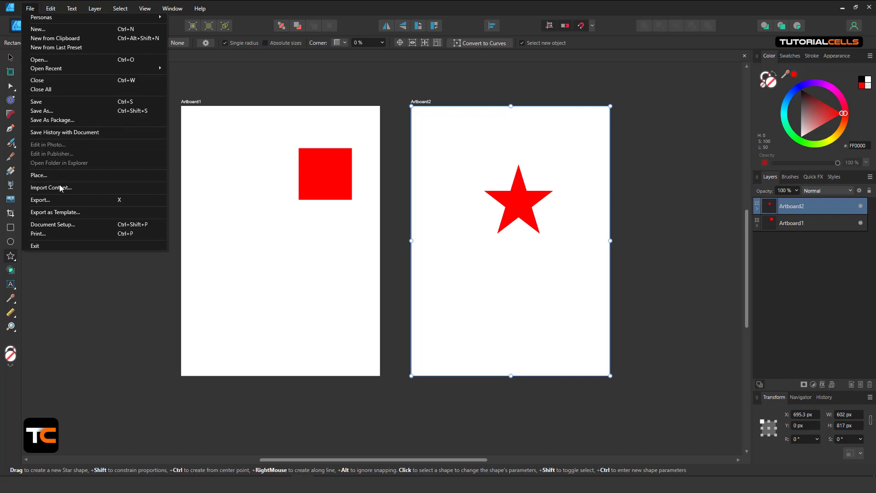
click(73, 199)
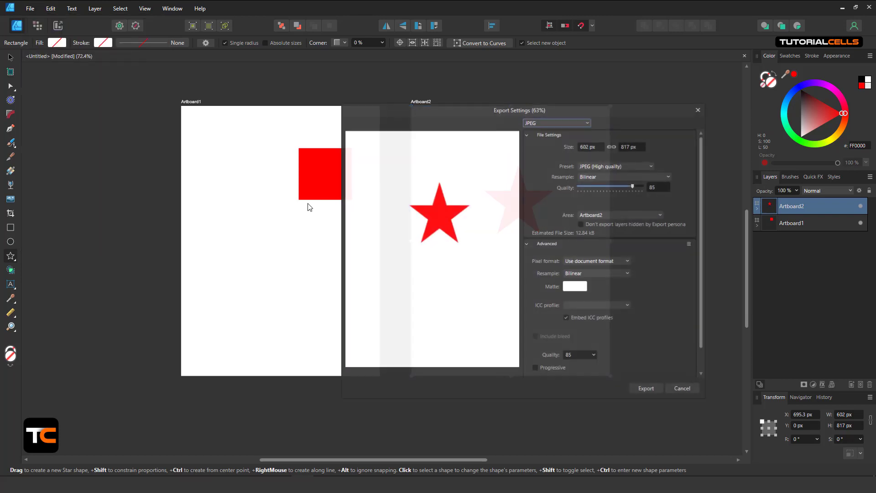
drag(458, 108, 302, 73)
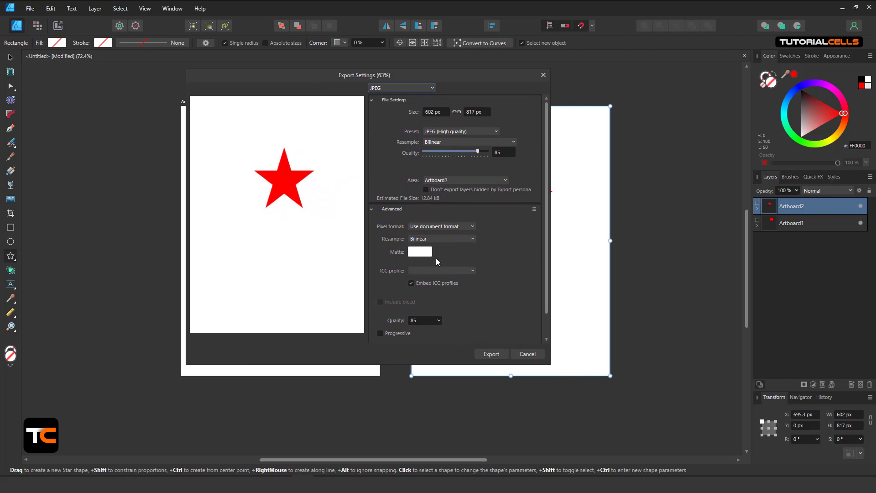
click(451, 181)
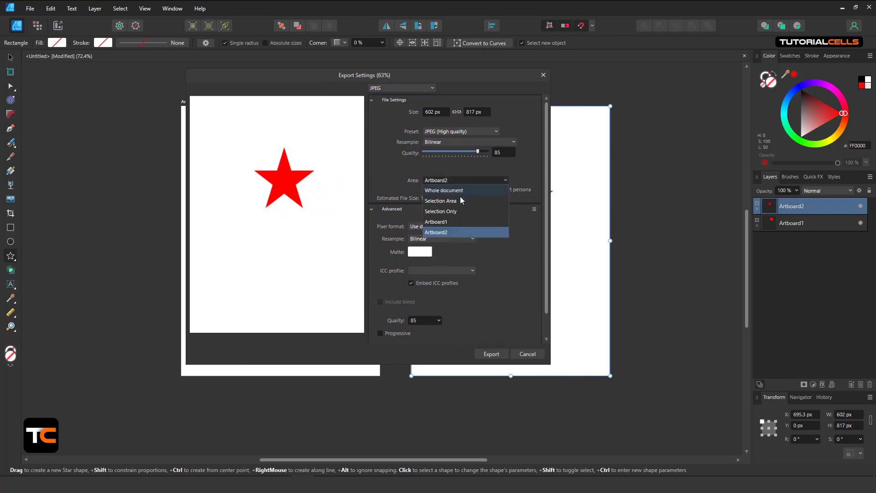
click(455, 222)
click(462, 181)
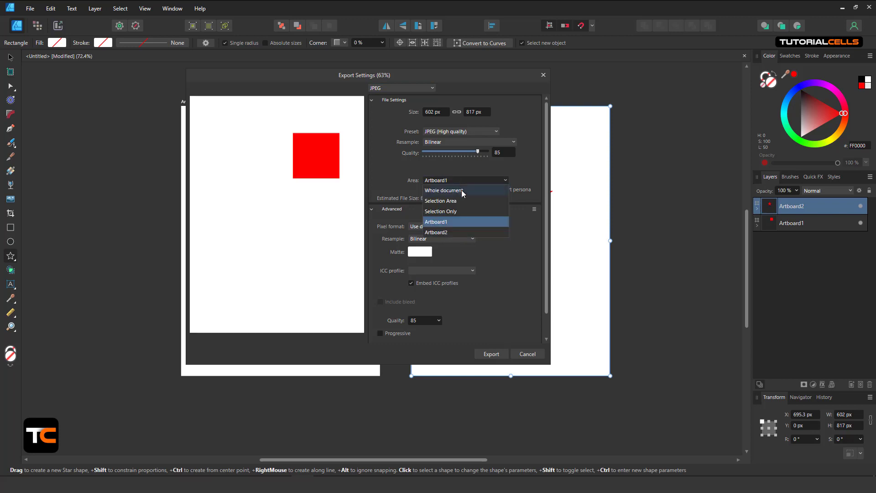
click(452, 233)
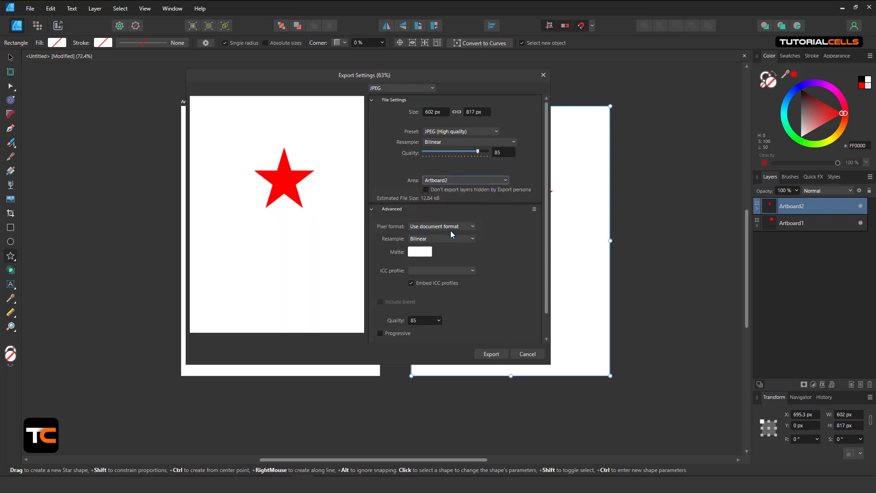
click(519, 355)
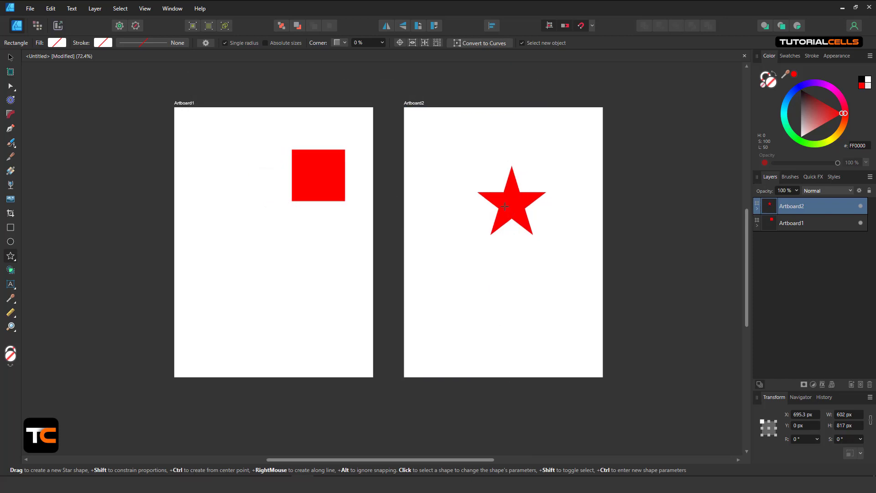
Step: Draw an ellipse about 179 × 201 px below and left of the red rectangle on Artboard1 and fill it with cyan 00DCFF
scroll(410, 228, right, 3)
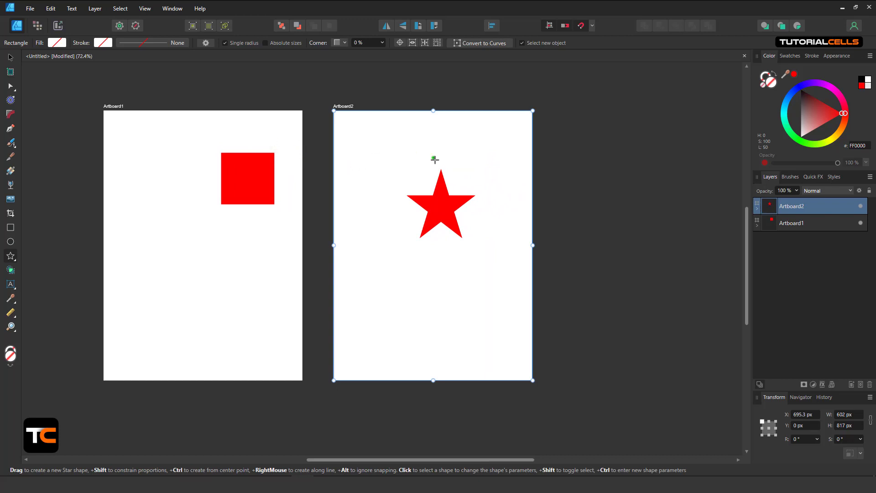
scroll(463, 166, right, 1)
scroll(463, 165, down, 1)
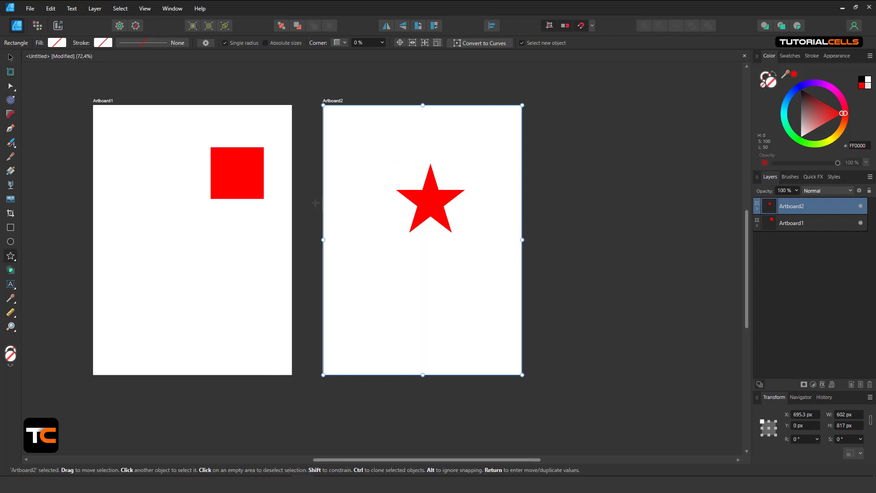
click(11, 241)
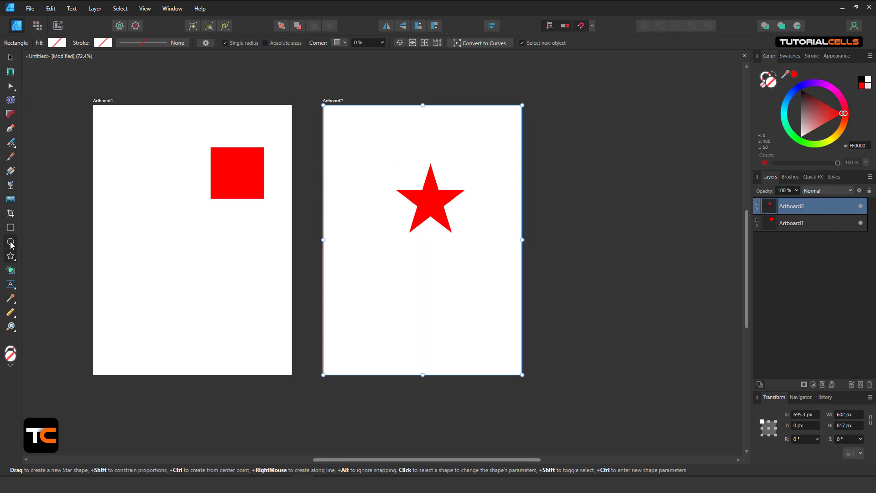
drag(152, 202, 211, 269)
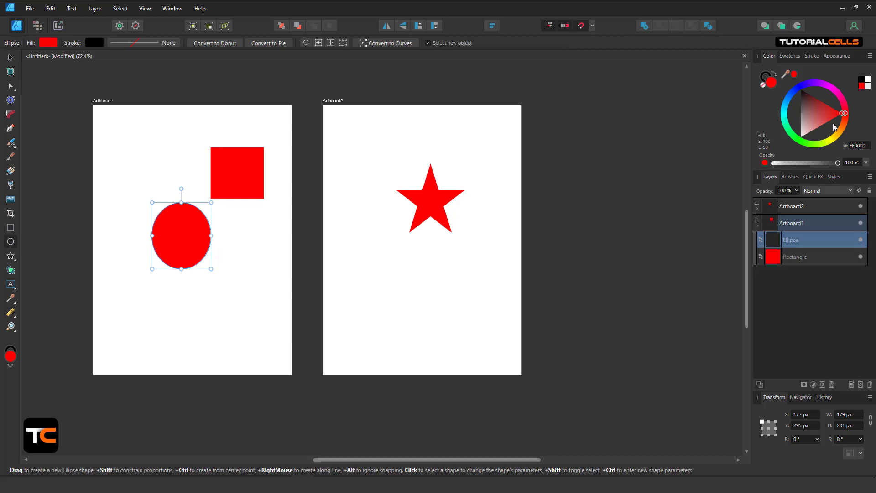
click(786, 110)
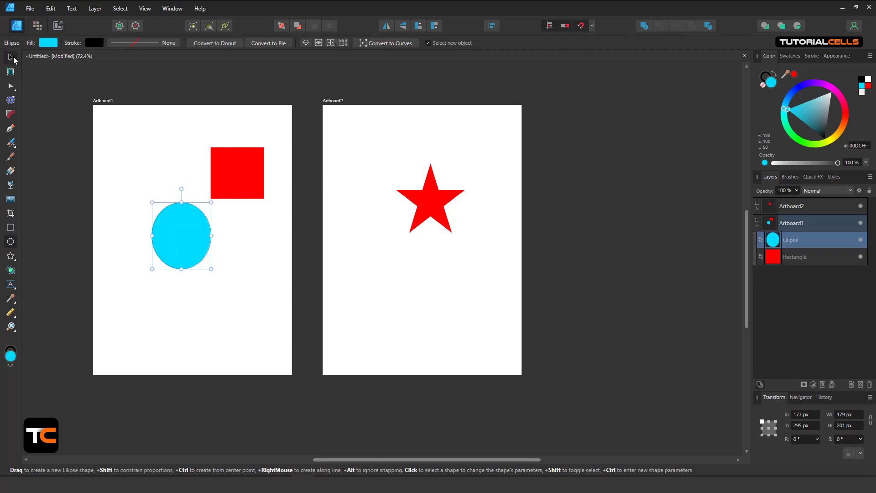
Step: Move the cyan ellipse onto Artboard2 and back to Artboard1, placing it left of the red rectangle at about X 64, Y 250 px
click(10, 57)
drag(179, 225, 252, 100)
drag(229, 130, 469, 215)
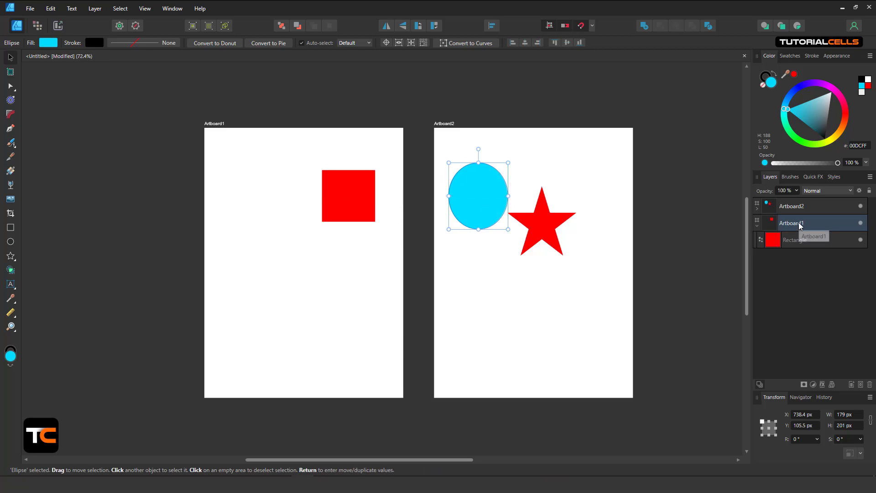
drag(473, 194, 251, 243)
drag(419, 246, 266, 225)
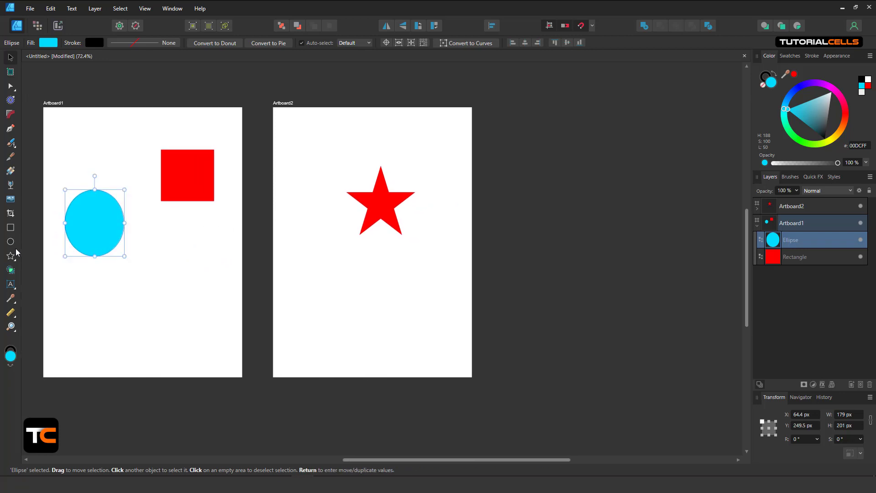
Step: Insert a document-sized artboard beside Artboard2 and draw three custom artboards further right, the first about 632 × 569 px, the last about 272 × 349 px
click(10, 72)
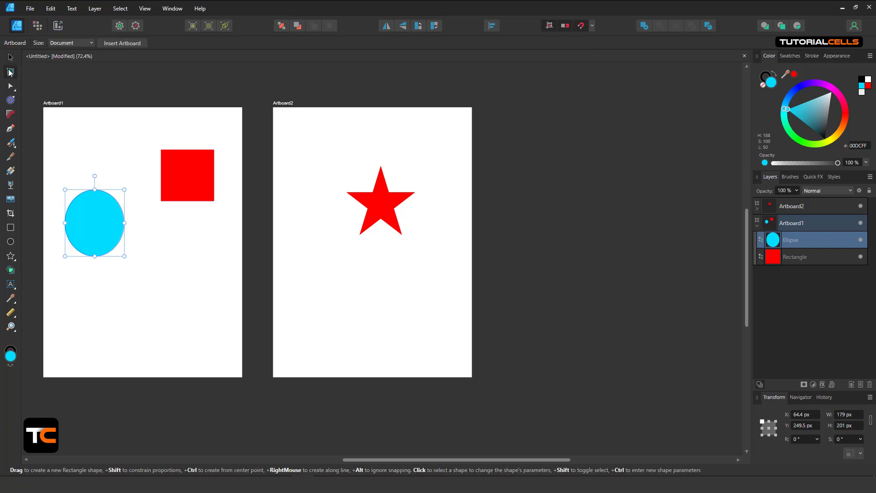
click(139, 42)
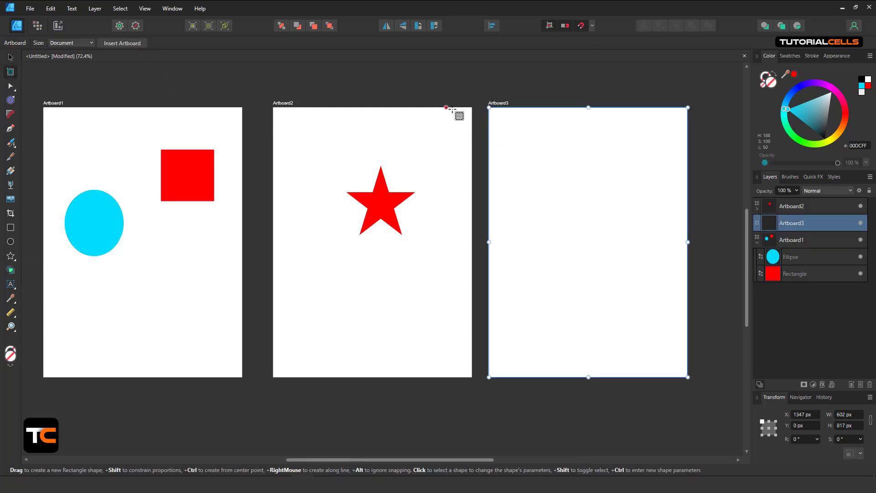
scroll(450, 227, right, 8)
scroll(191, 224, right, 1)
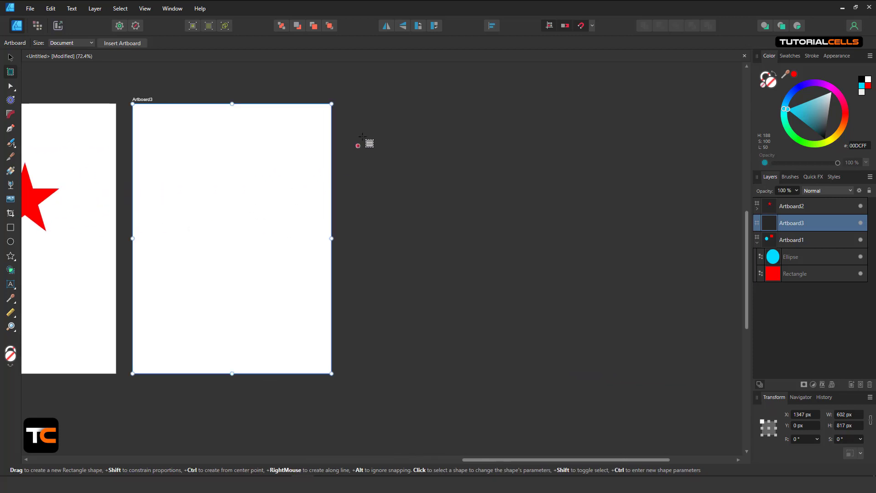
drag(362, 86, 572, 274)
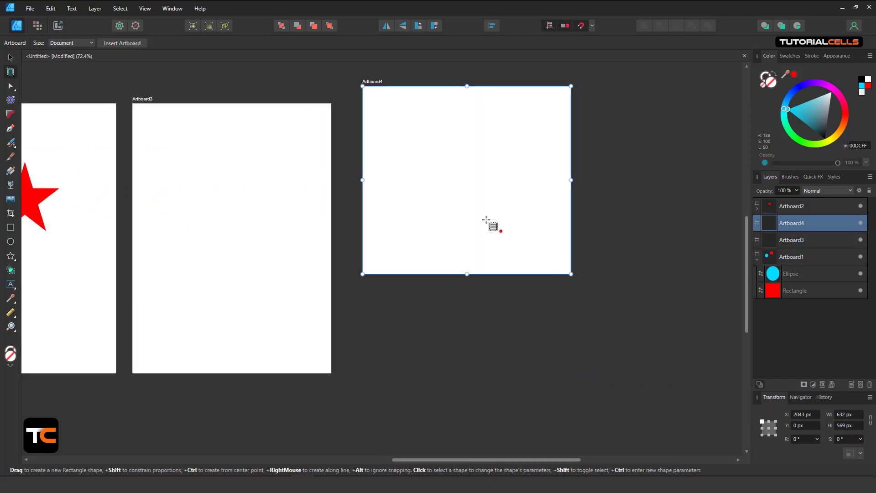
drag(419, 298, 649, 410)
drag(609, 108, 699, 222)
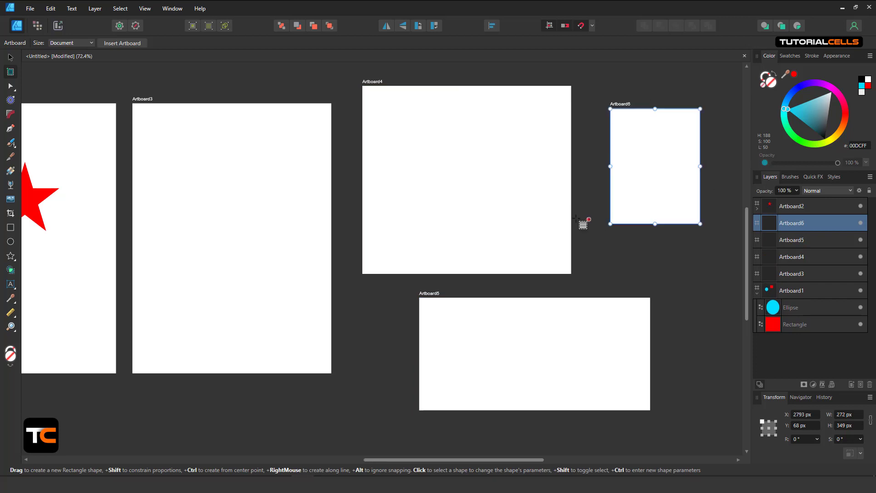
Step: Select all six artboards and resize them together to an overall size of about 3314 × 1025 px
scroll(576, 215, down, 2)
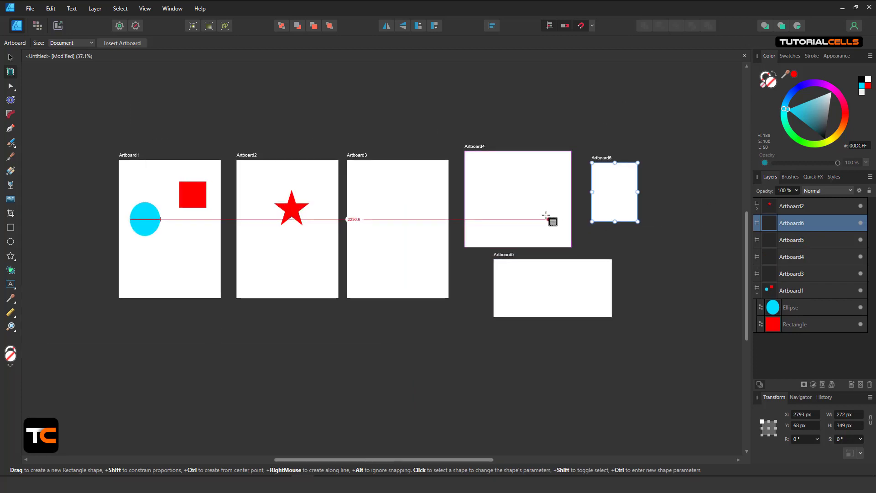
click(11, 57)
drag(59, 85, 114, 123)
drag(187, 168, 708, 373)
drag(638, 319, 680, 308)
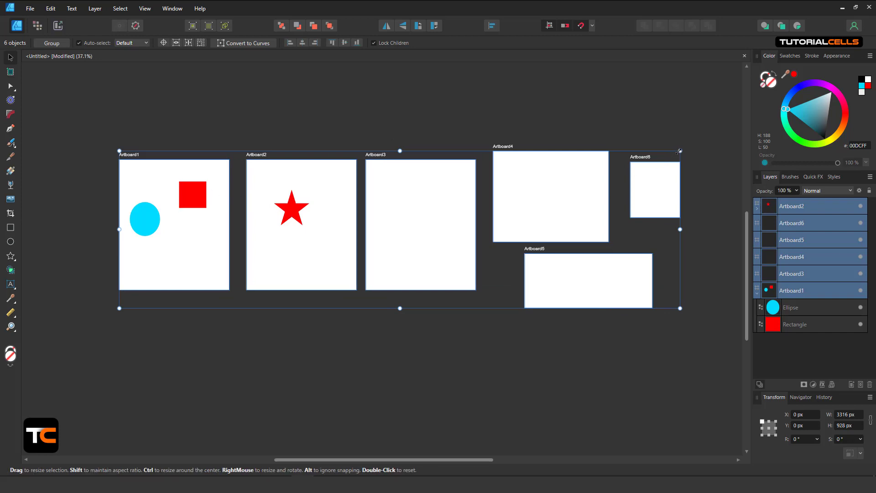
mouse_move(680, 151)
mouse_down()
mouse_move(647, 168)
mouse_move(565, 108)
mouse_move(641, 161)
mouse_move(596, 172)
mouse_move(646, 150)
mouse_move(665, 155)
mouse_up()
mouse_move(119, 156)
mouse_down()
mouse_move(177, 131)
mouse_move(126, 149)
mouse_up()
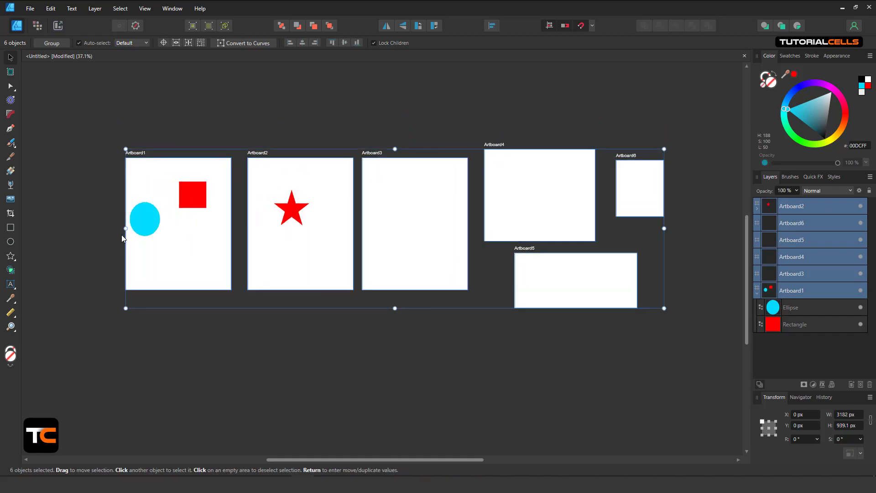
mouse_move(126, 228)
mouse_down()
mouse_move(194, 228)
mouse_move(127, 224)
mouse_up()
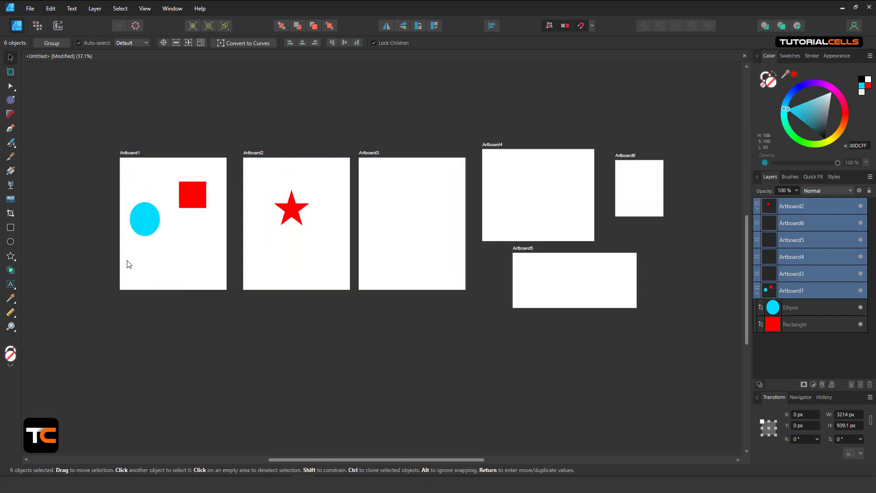
drag(127, 308, 103, 322)
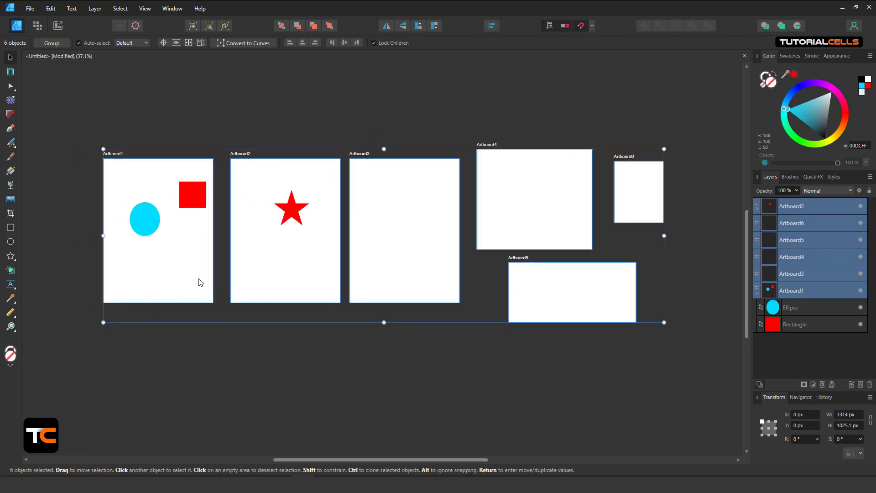
Step: Move the red rectangle on Artboard1 slightly left and up to about X 407, Y 120 px and deselect it
click(199, 202)
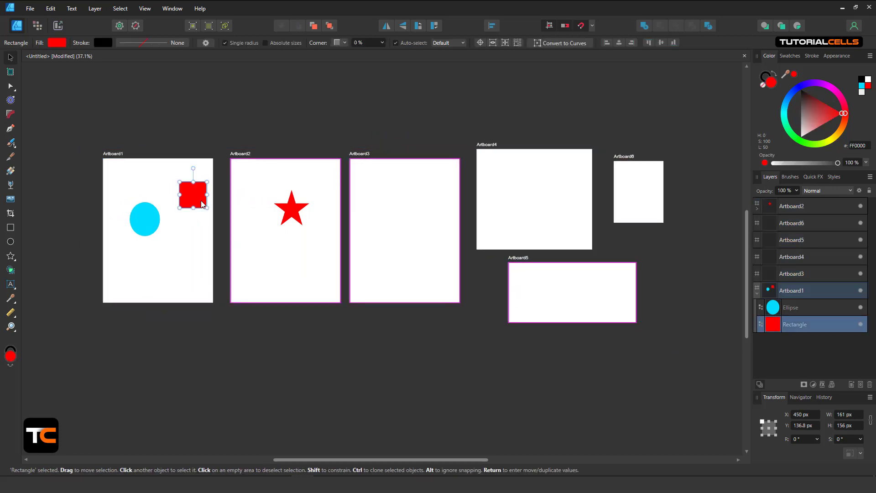
drag(199, 203, 179, 203)
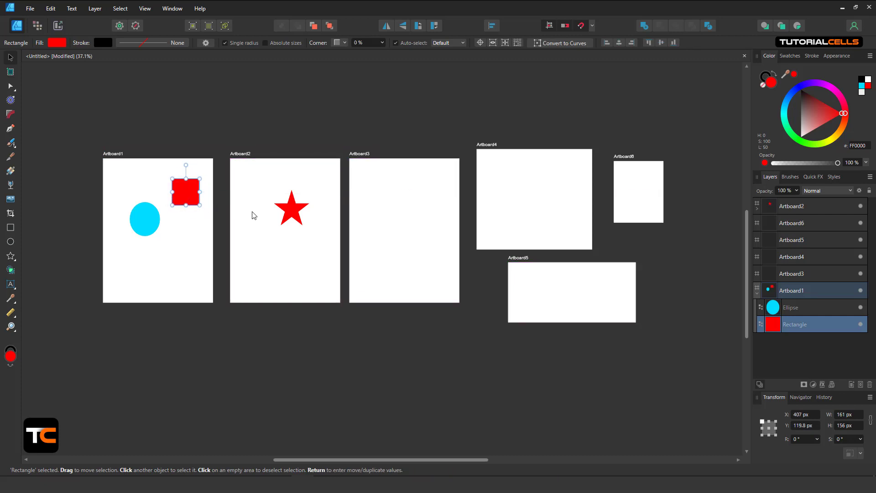
click(108, 111)
Step: Move the red star out of Artboard2 to the empty area right of Artboard6 and enlarge it to about 695 × 760 px
drag(391, 179, 325, 167)
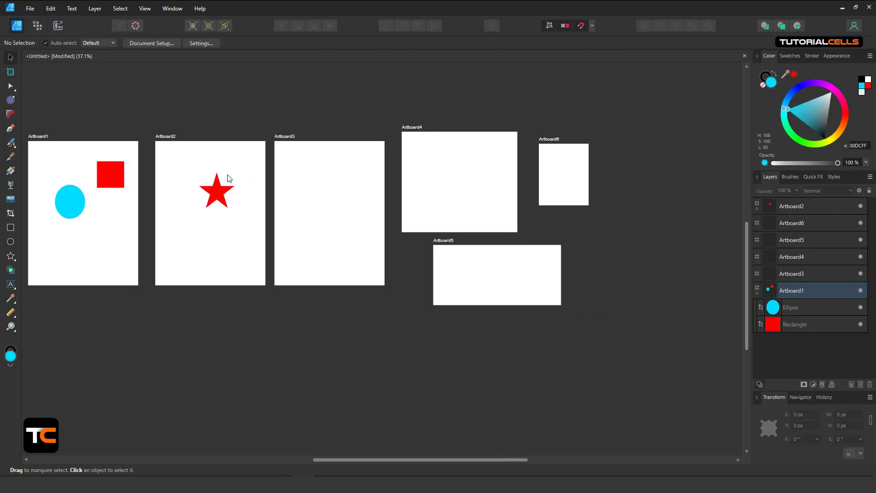
drag(217, 195, 471, 222)
scroll(233, 124, down, 2)
drag(505, 193, 466, 209)
scroll(513, 183, up, 3)
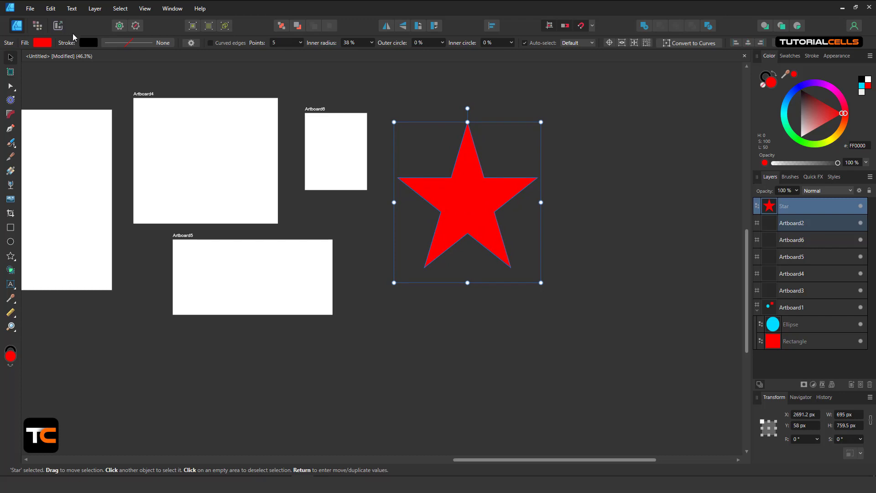
Step: Convert the enlarged star object to an artboard and change its fill to cyan 00DCFF
click(93, 9)
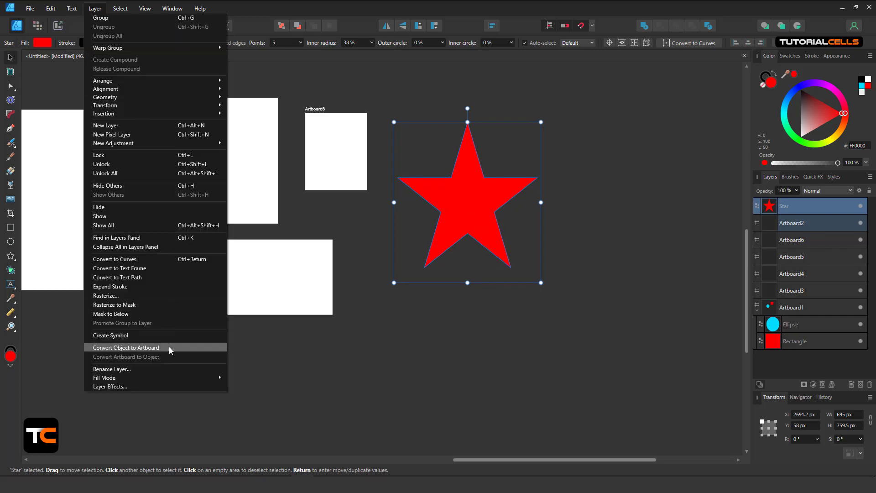
click(125, 348)
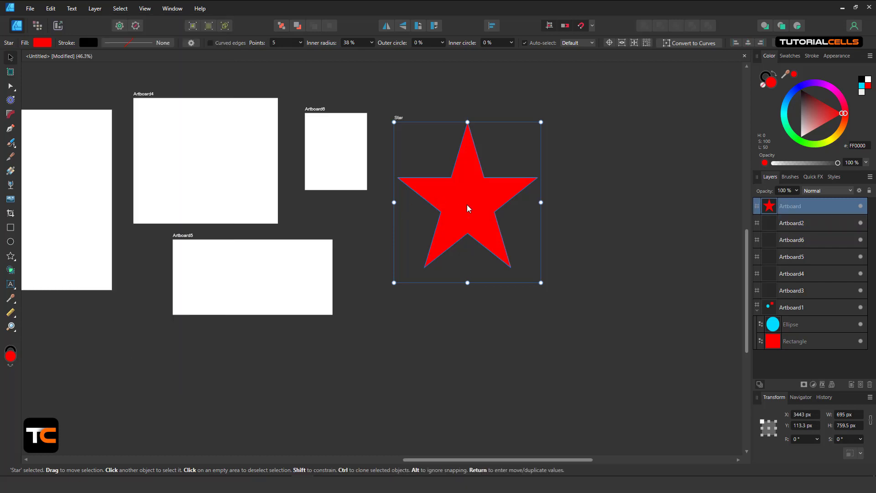
drag(467, 209, 459, 204)
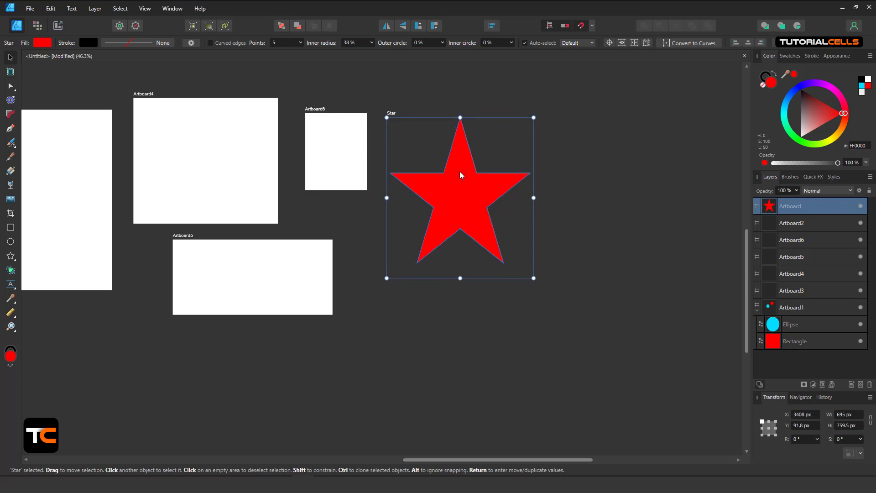
click(787, 110)
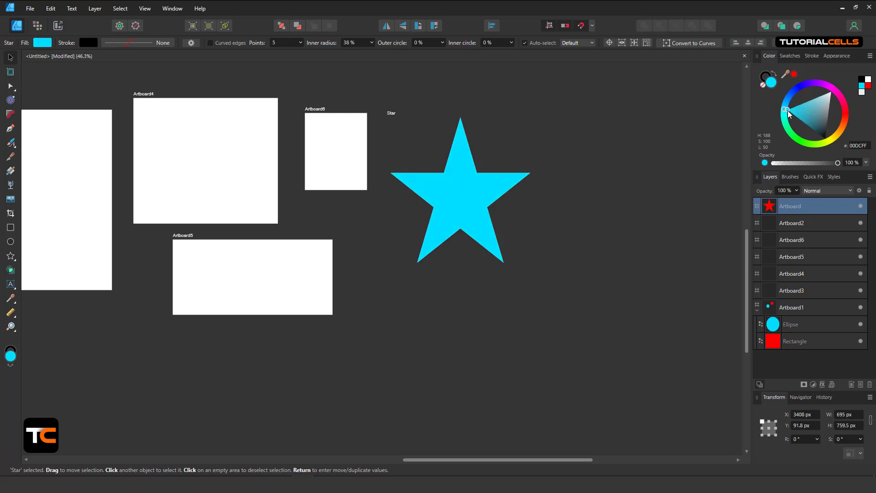
Step: Fill Artboard6 with light cyan 5CF8FF and move it left, closer to Artboard4, to about X 2968 px
drag(788, 114, 807, 95)
click(339, 156)
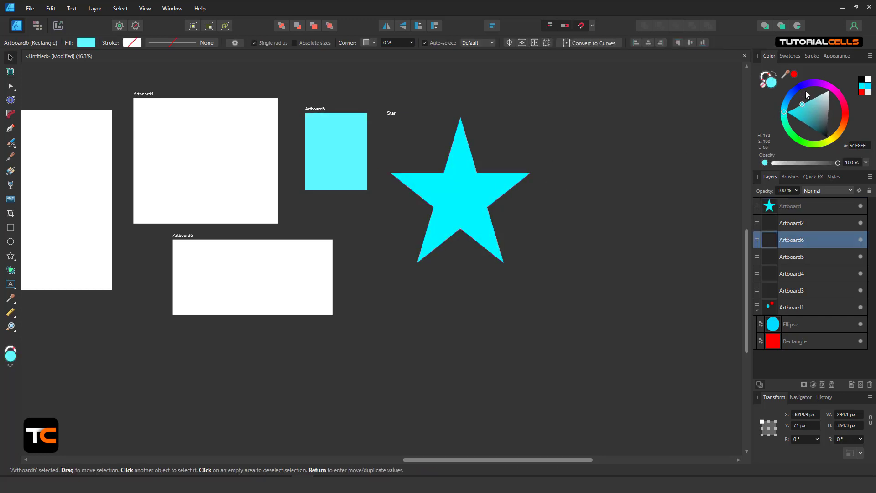
scroll(410, 136, left, 5)
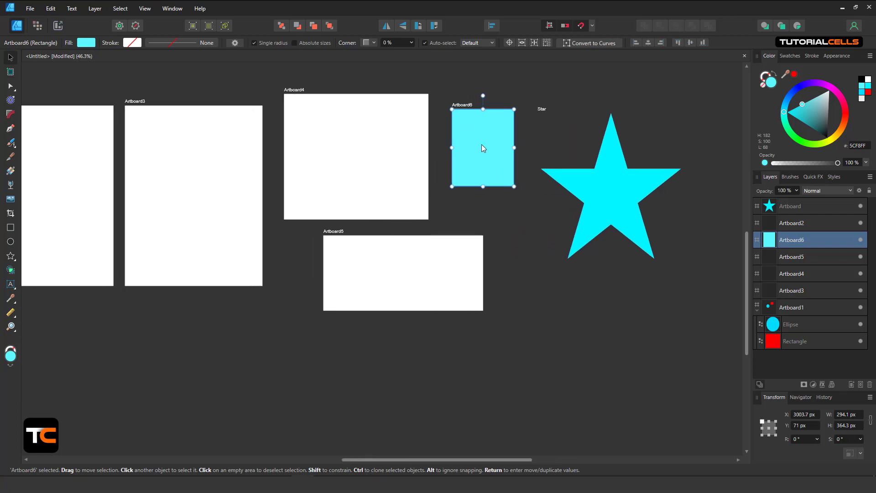
drag(481, 144, 475, 141)
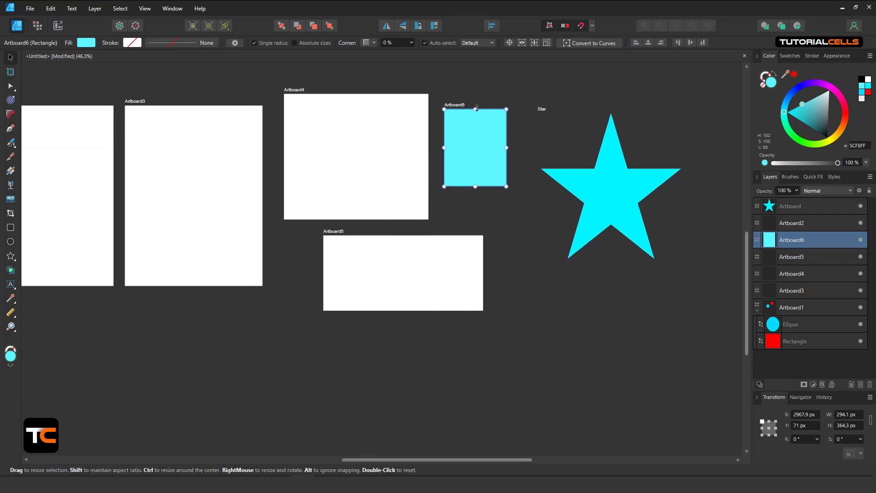
Step: Extend Artboard6 upward to Artboard4's upper edge, about 435 px high, and change its fill to green 5CFFBA
mouse_move(477, 108)
mouse_down()
mouse_move(476, 77)
mouse_move(476, 94)
mouse_up()
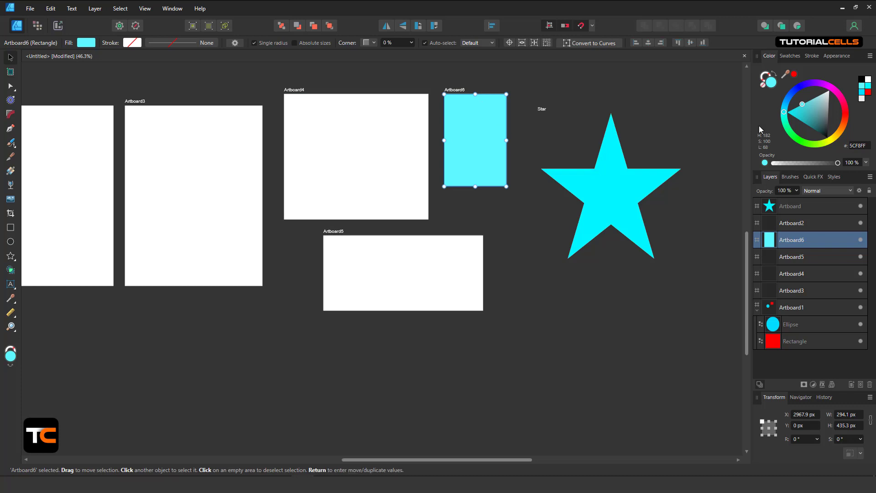
click(785, 127)
Step: Fill Artboard2, Artboard3, Artboard4 and Artboard5 together with mid grey 979797 and deselect them
scroll(309, 203, down, 2)
click(328, 187)
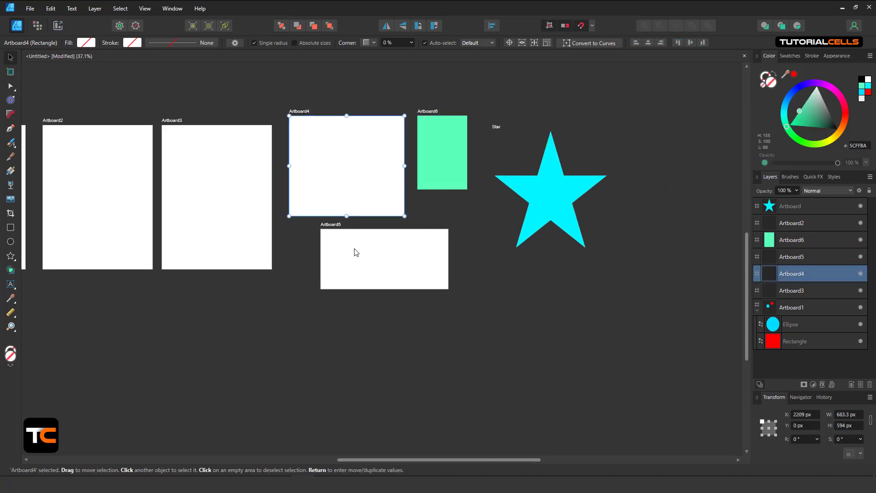
shift+click(356, 252)
shift+click(243, 221)
shift+click(135, 198)
drag(108, 213, 323, 196)
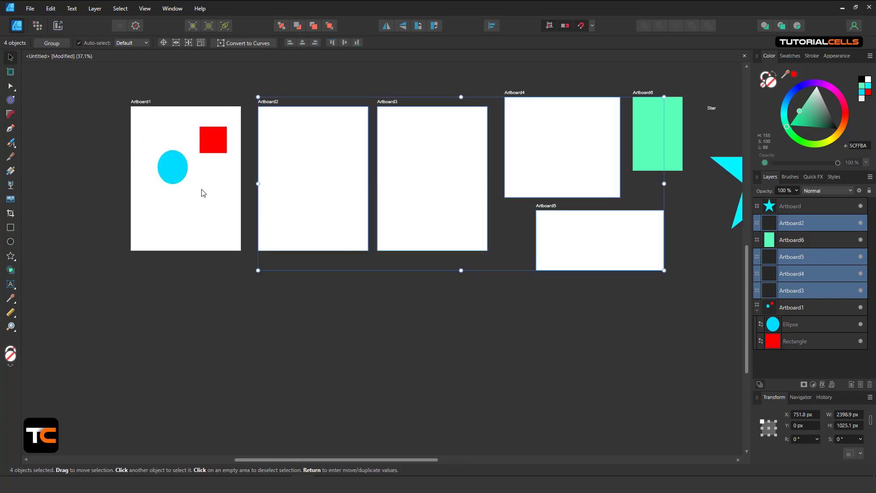
drag(802, 108, 826, 102)
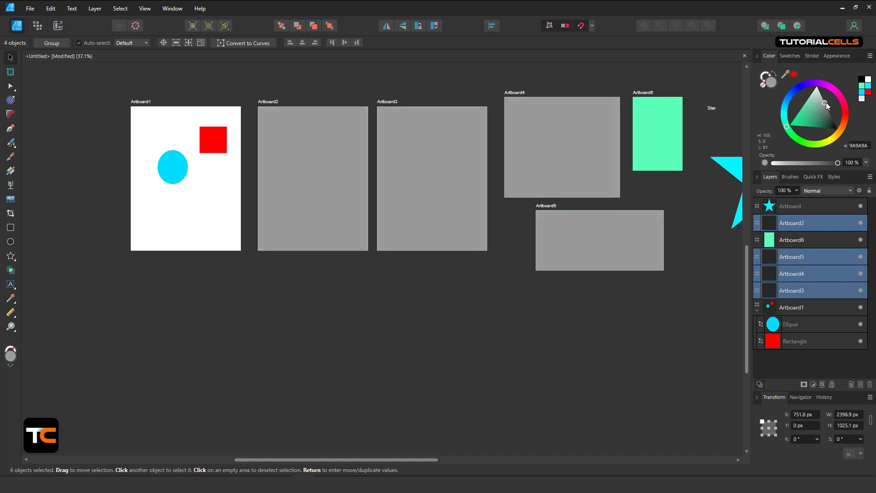
click(250, 164)
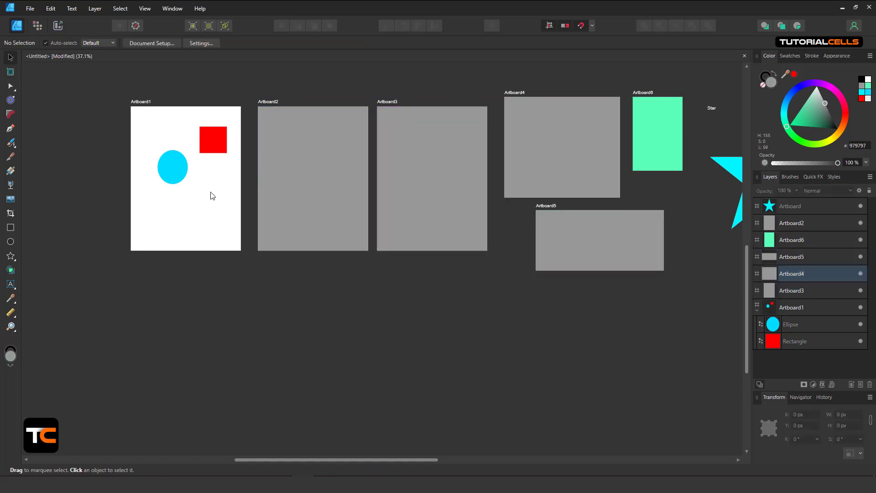
Step: Select Artboard1 itself, without its shapes, and fill it with dark grey 5B5B5B
click(791, 308)
double_click(791, 310)
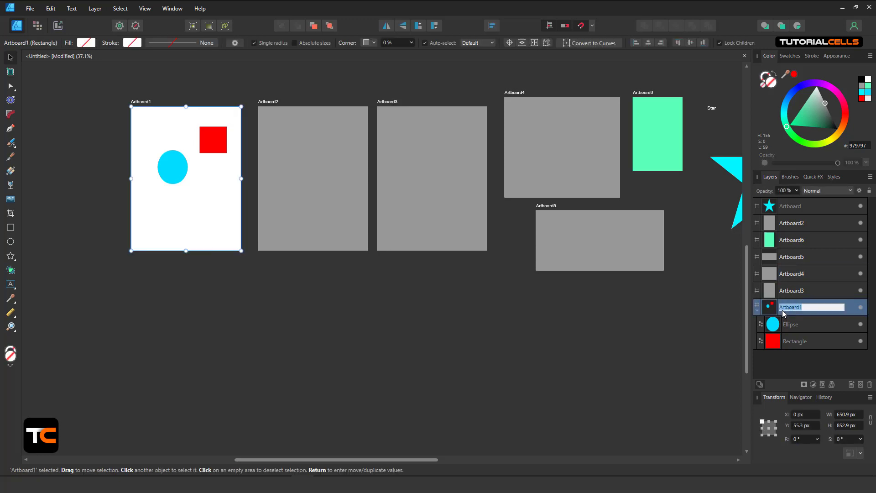
drag(812, 105, 830, 114)
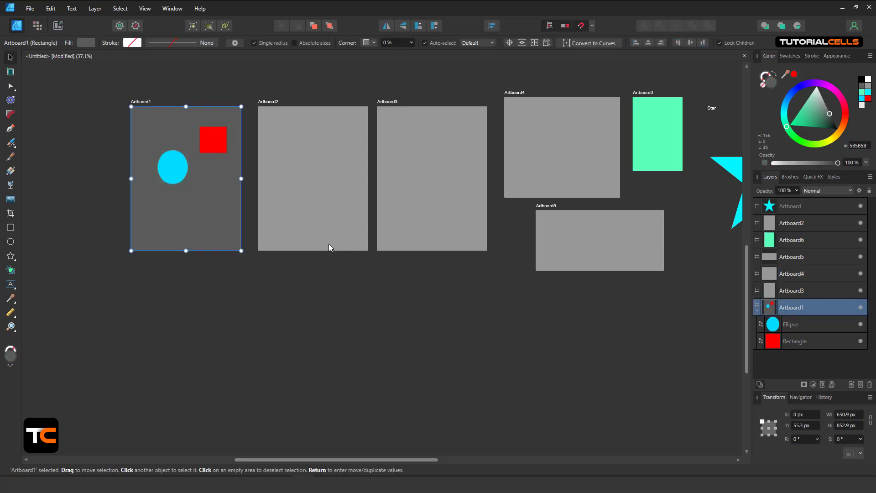
scroll(354, 236, down, 2)
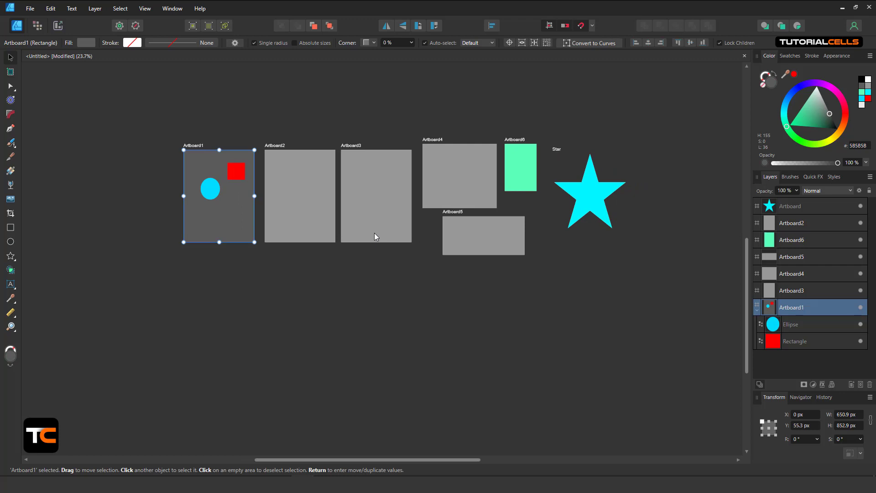
scroll(391, 232, up, 1)
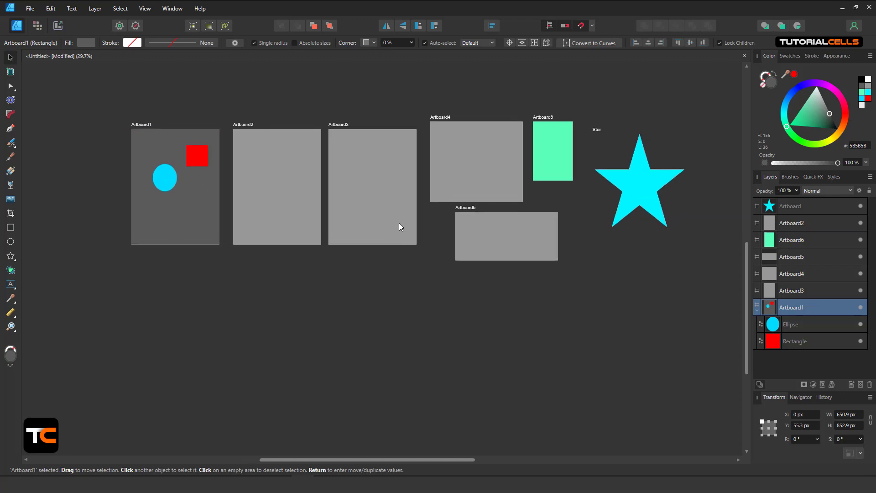
scroll(401, 234, up, 1)
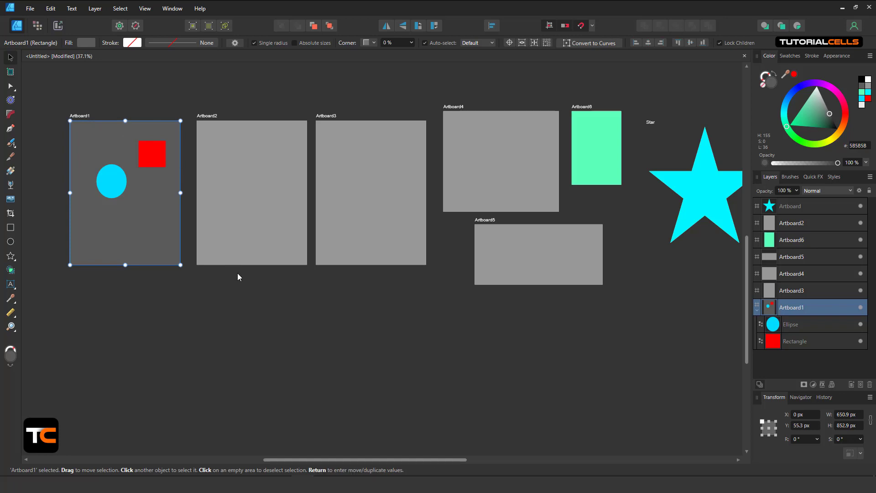
mouse_move(277, 314)
mouse_down()
mouse_move(341, 301)
mouse_move(286, 318)
mouse_up()
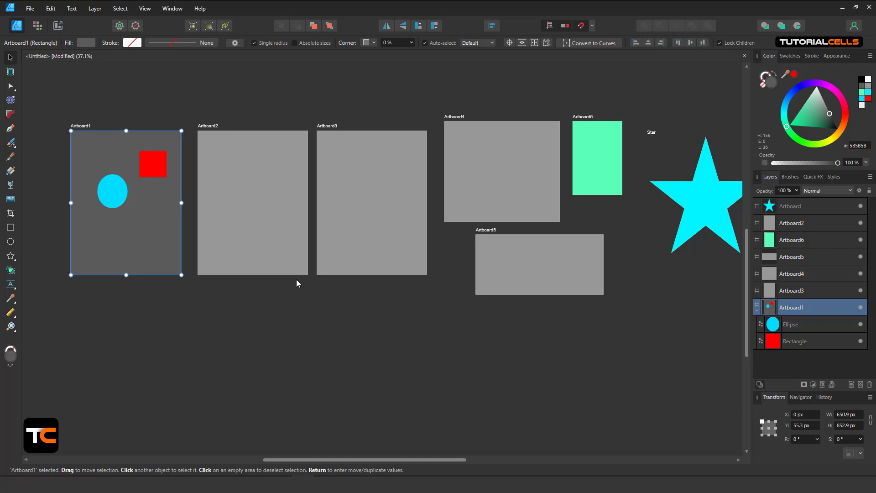
scroll(306, 224, up, 3)
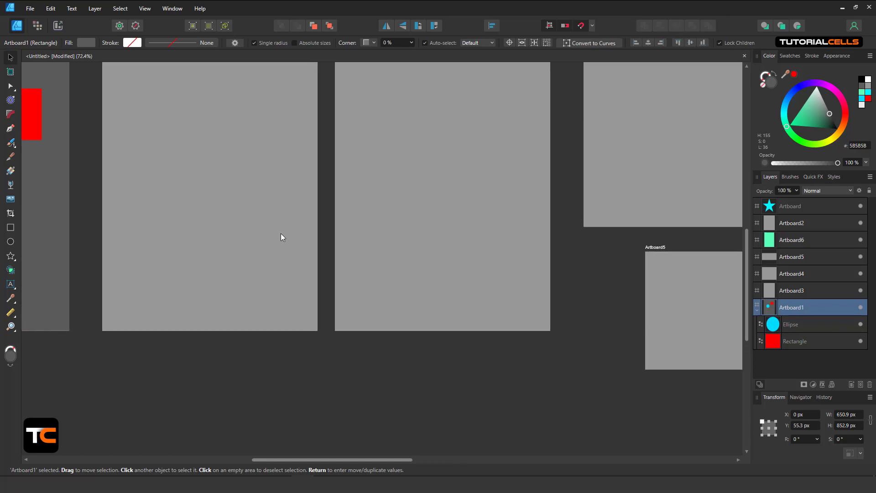
drag(282, 237, 388, 270)
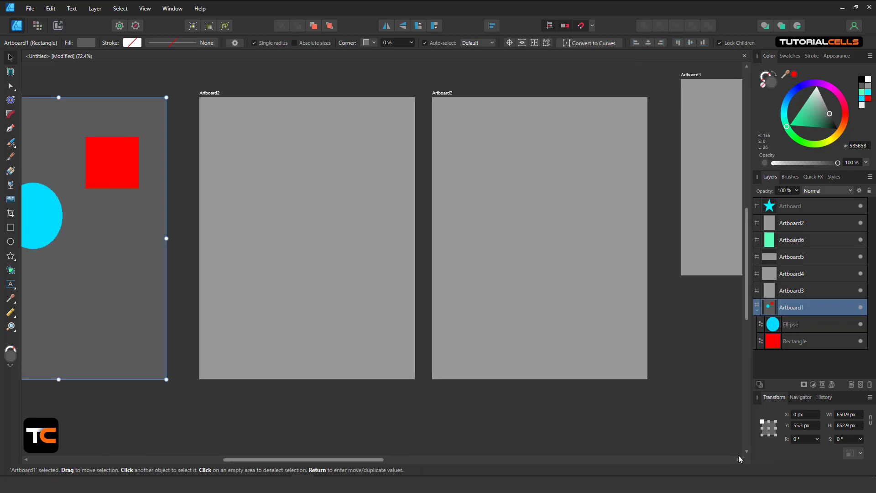